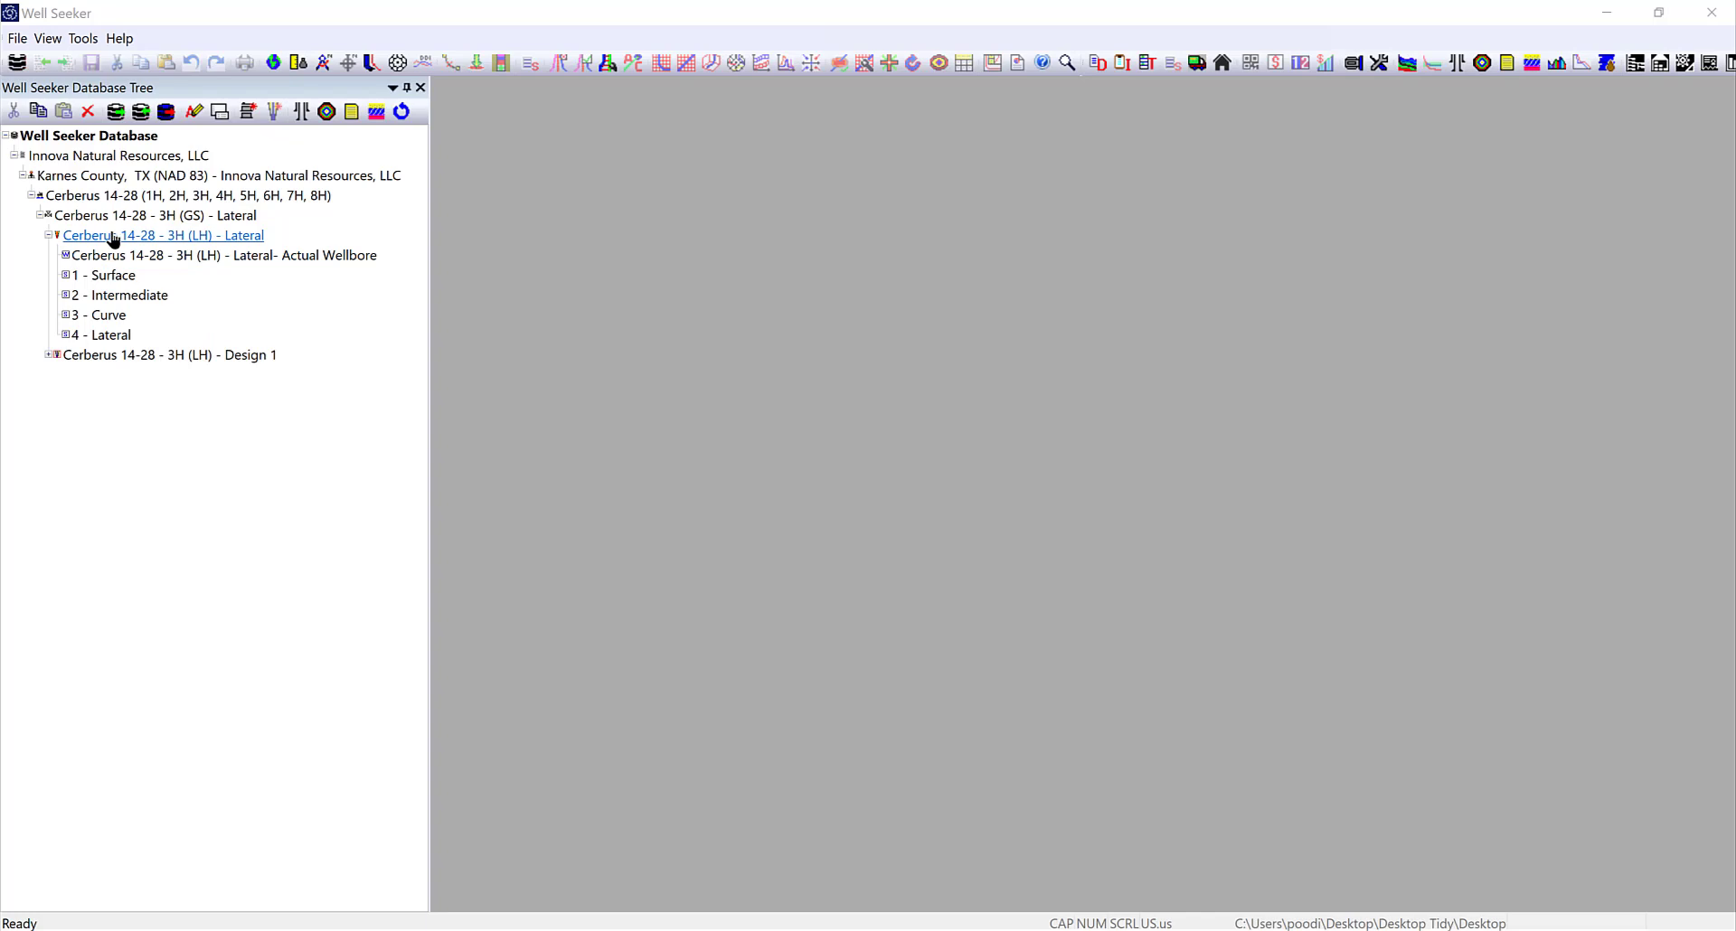
Open the 4 - Lateral survey's slide and rotate sheet and bring up the send downlink window
{"action": "double_click", "coordinate": [117, 335]}
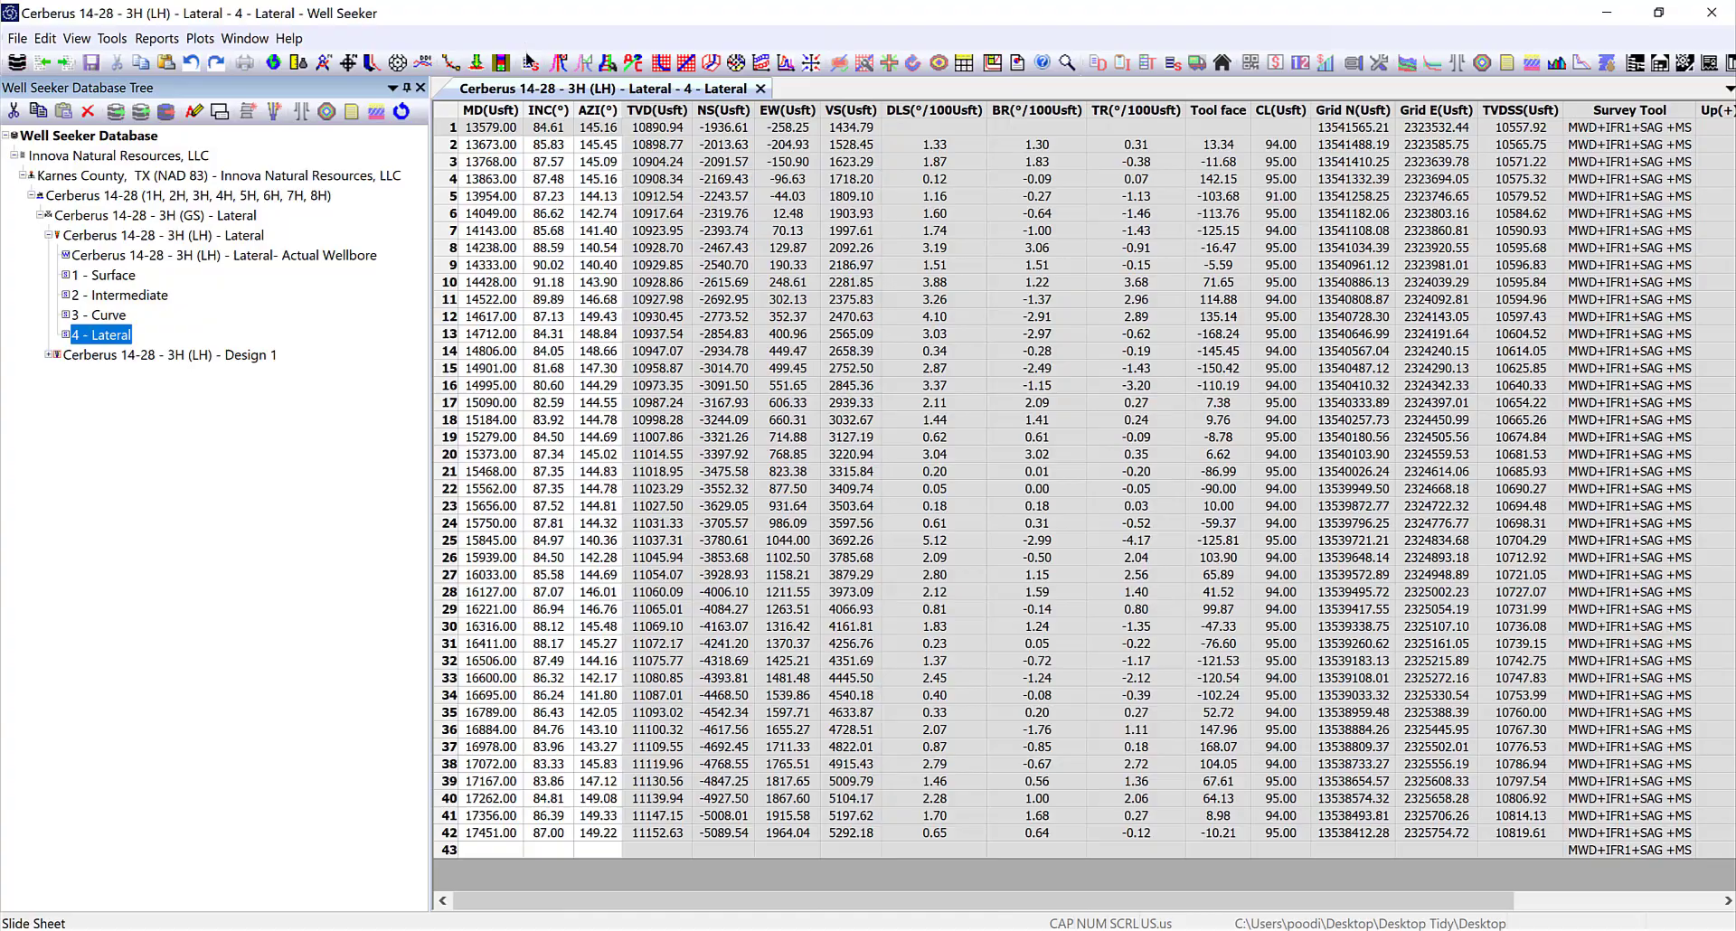
{"action": "left_click", "coordinate": [530, 63]}
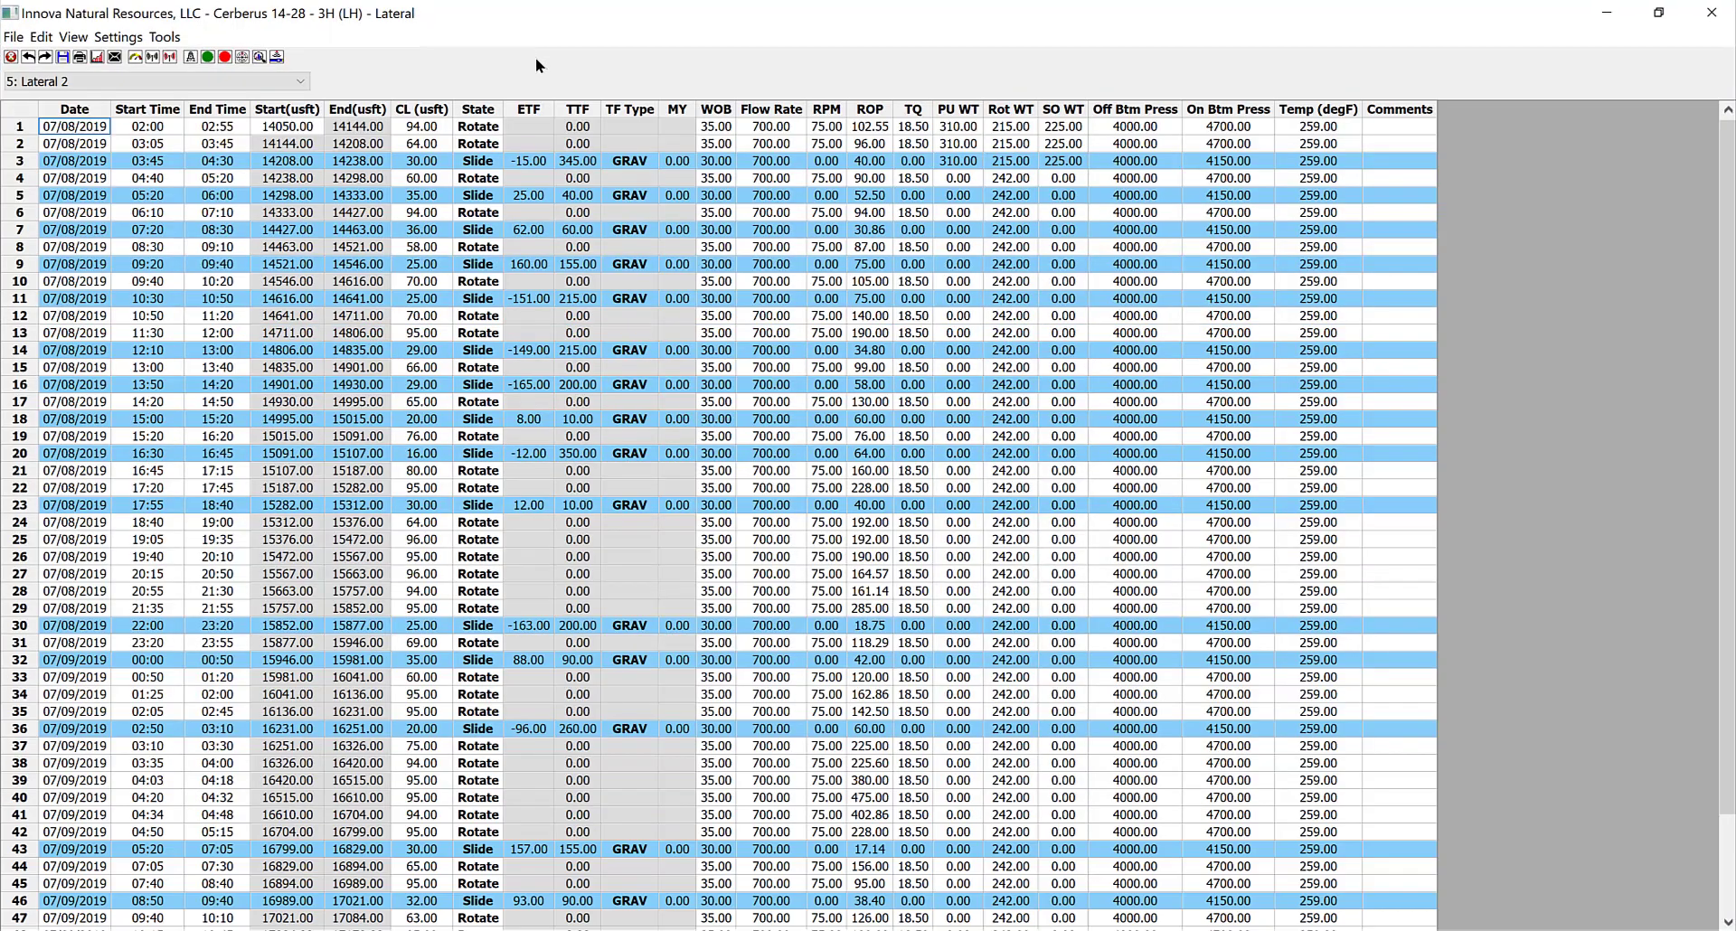
{"action": "left_click", "coordinate": [164, 37]}
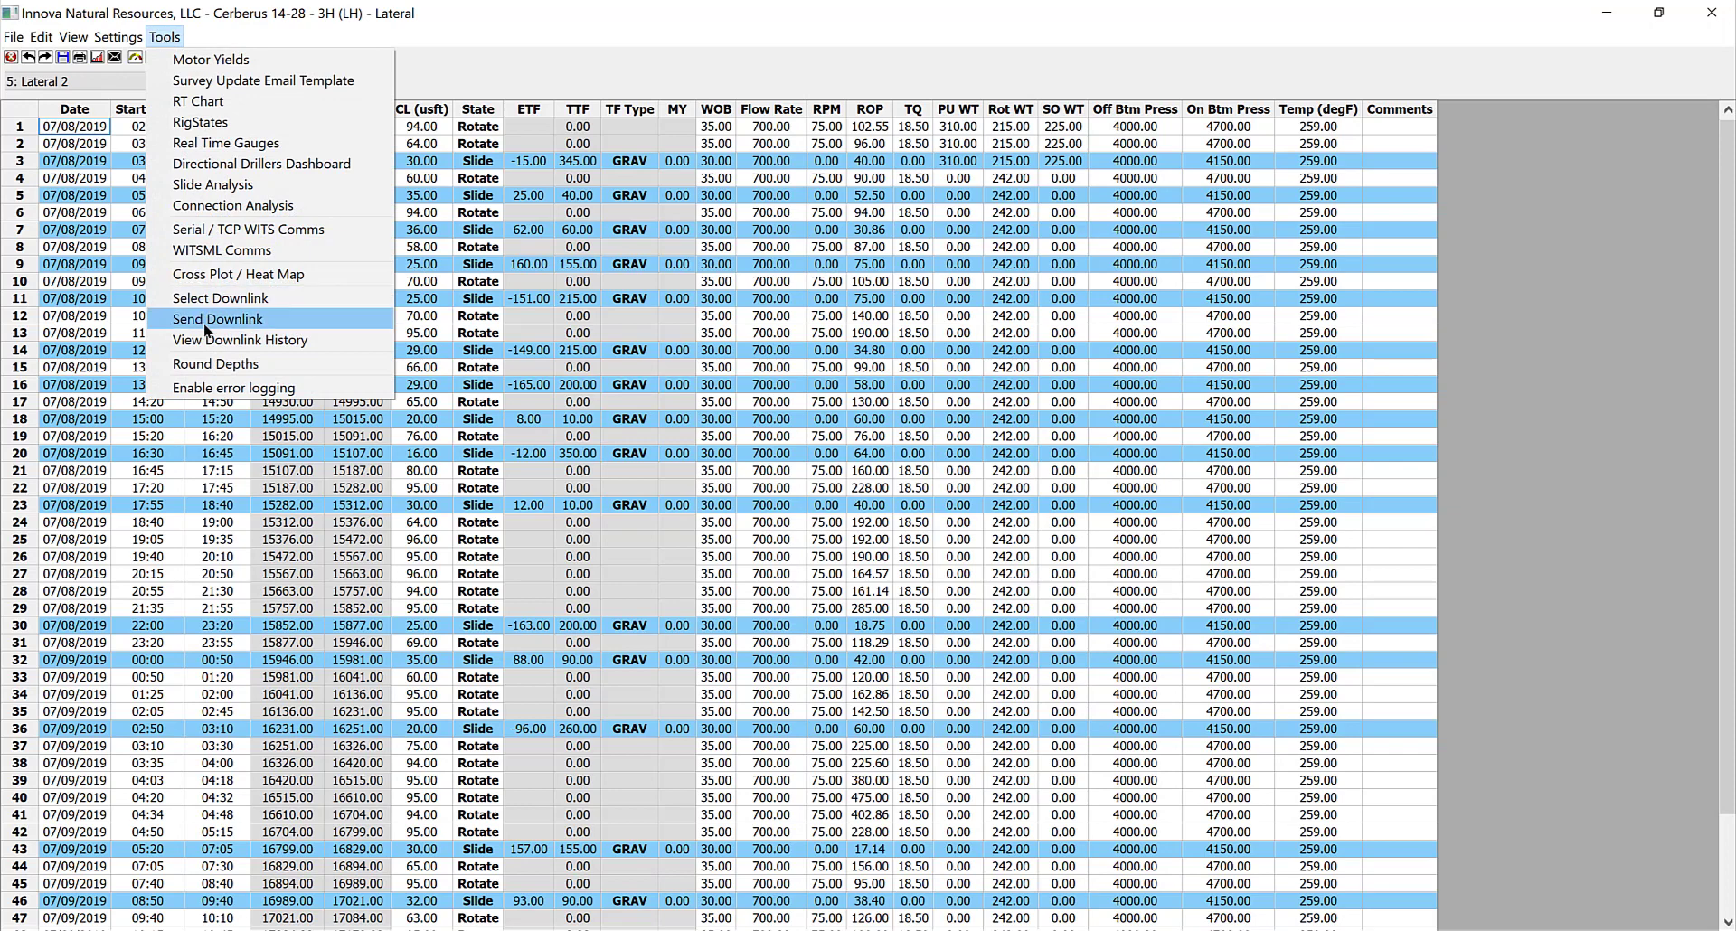
{"action": "left_click", "coordinate": [676, 32]}
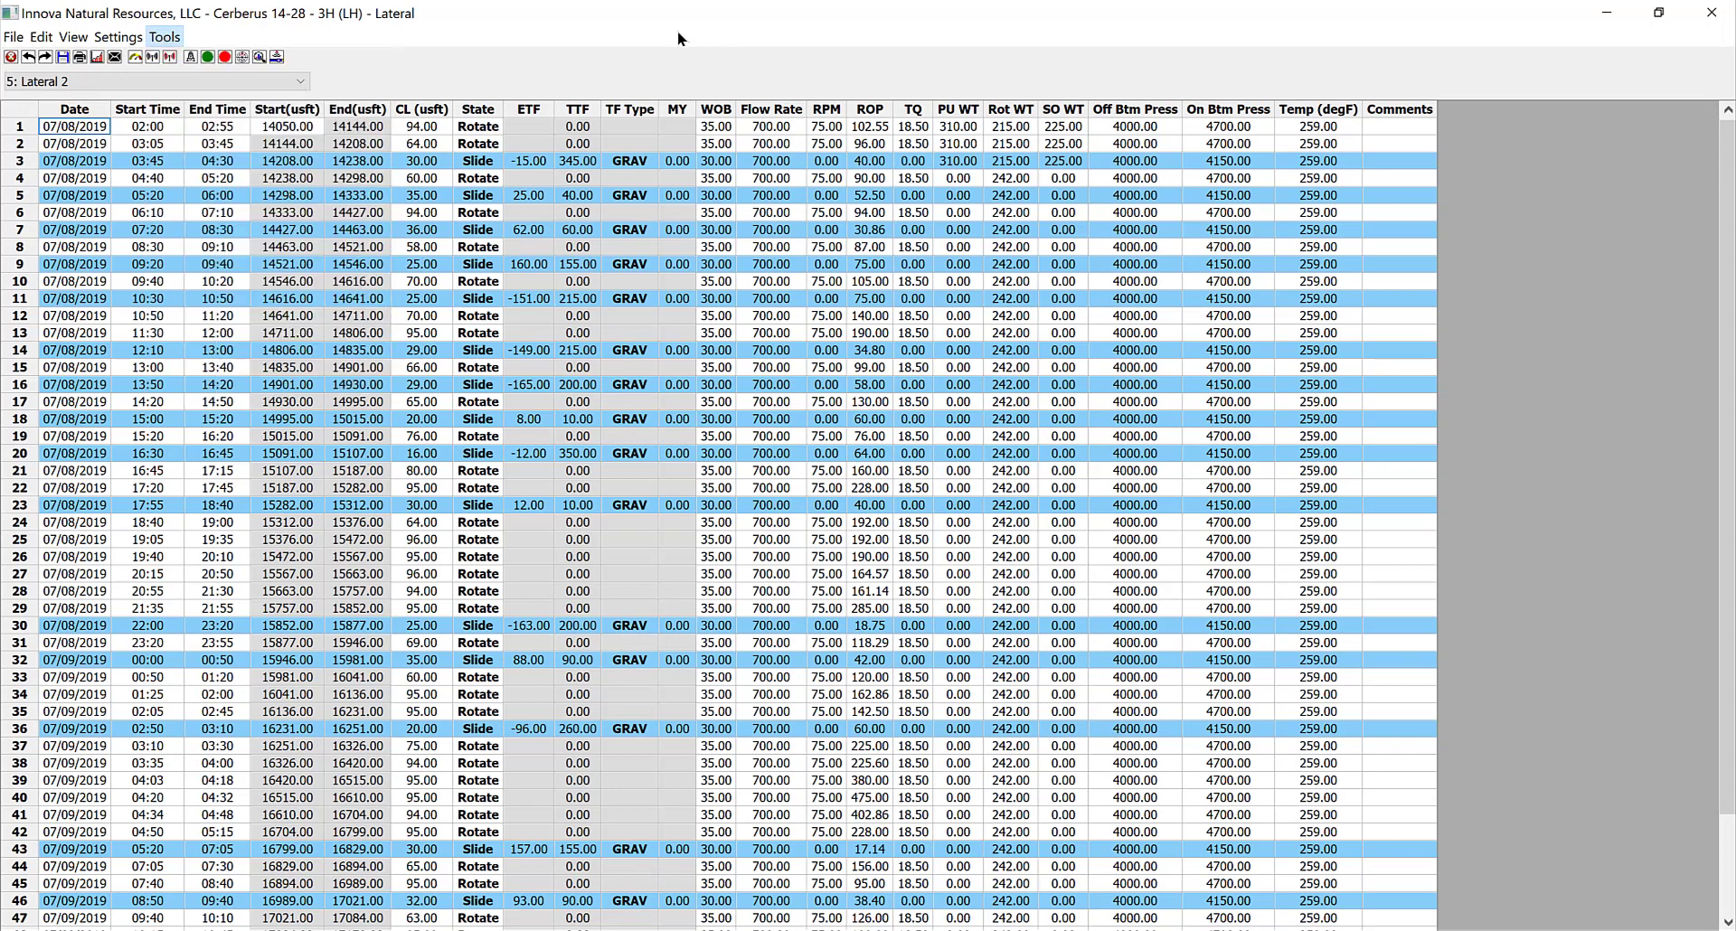
{"action": "left_click", "coordinate": [276, 58]}
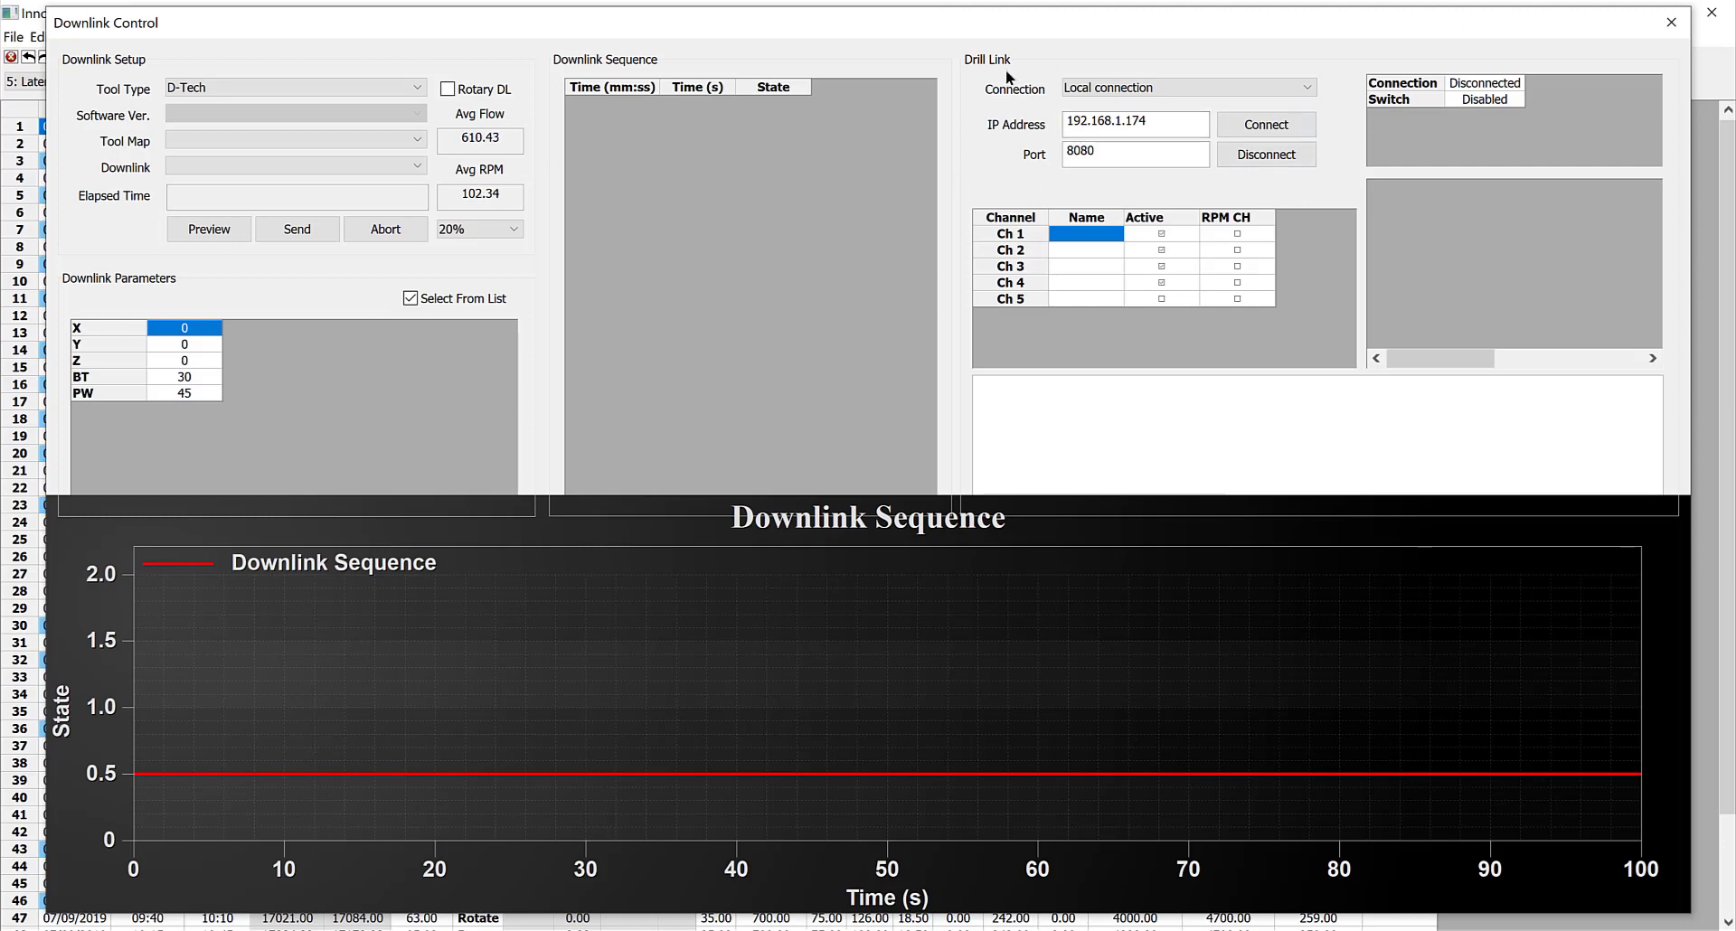
Compare the Drill Link's remote and local connection settings, including the local IP address and port
{"action": "left_click", "coordinate": [1149, 88]}
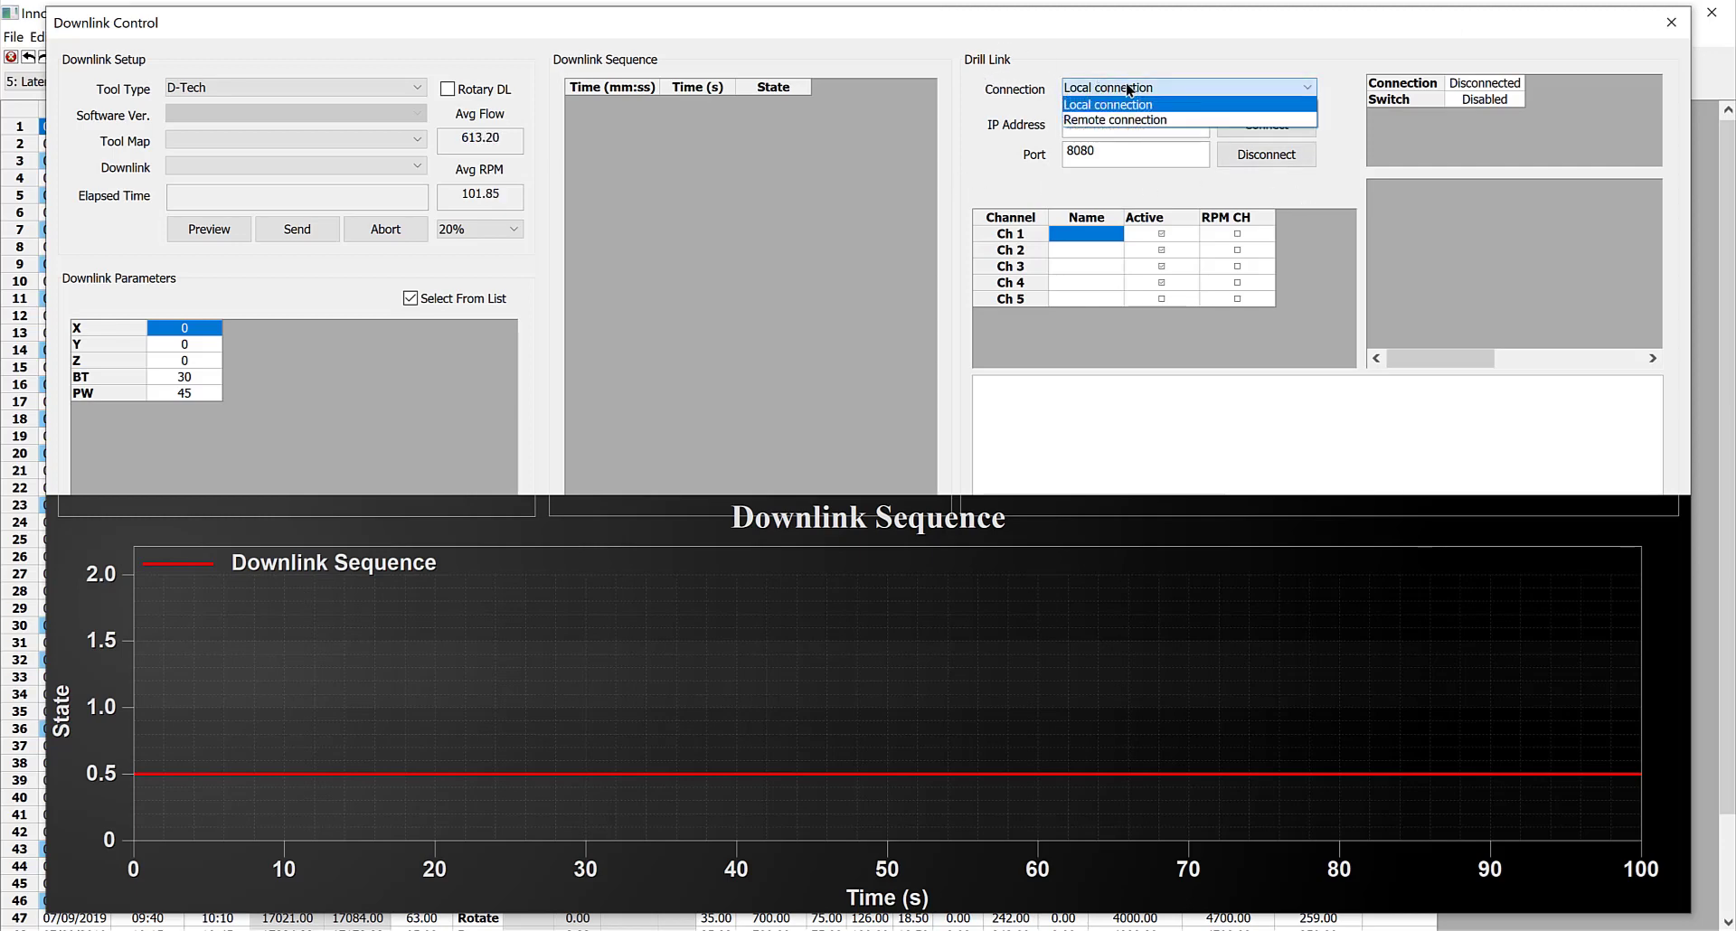
{"action": "left_click", "coordinate": [1162, 119]}
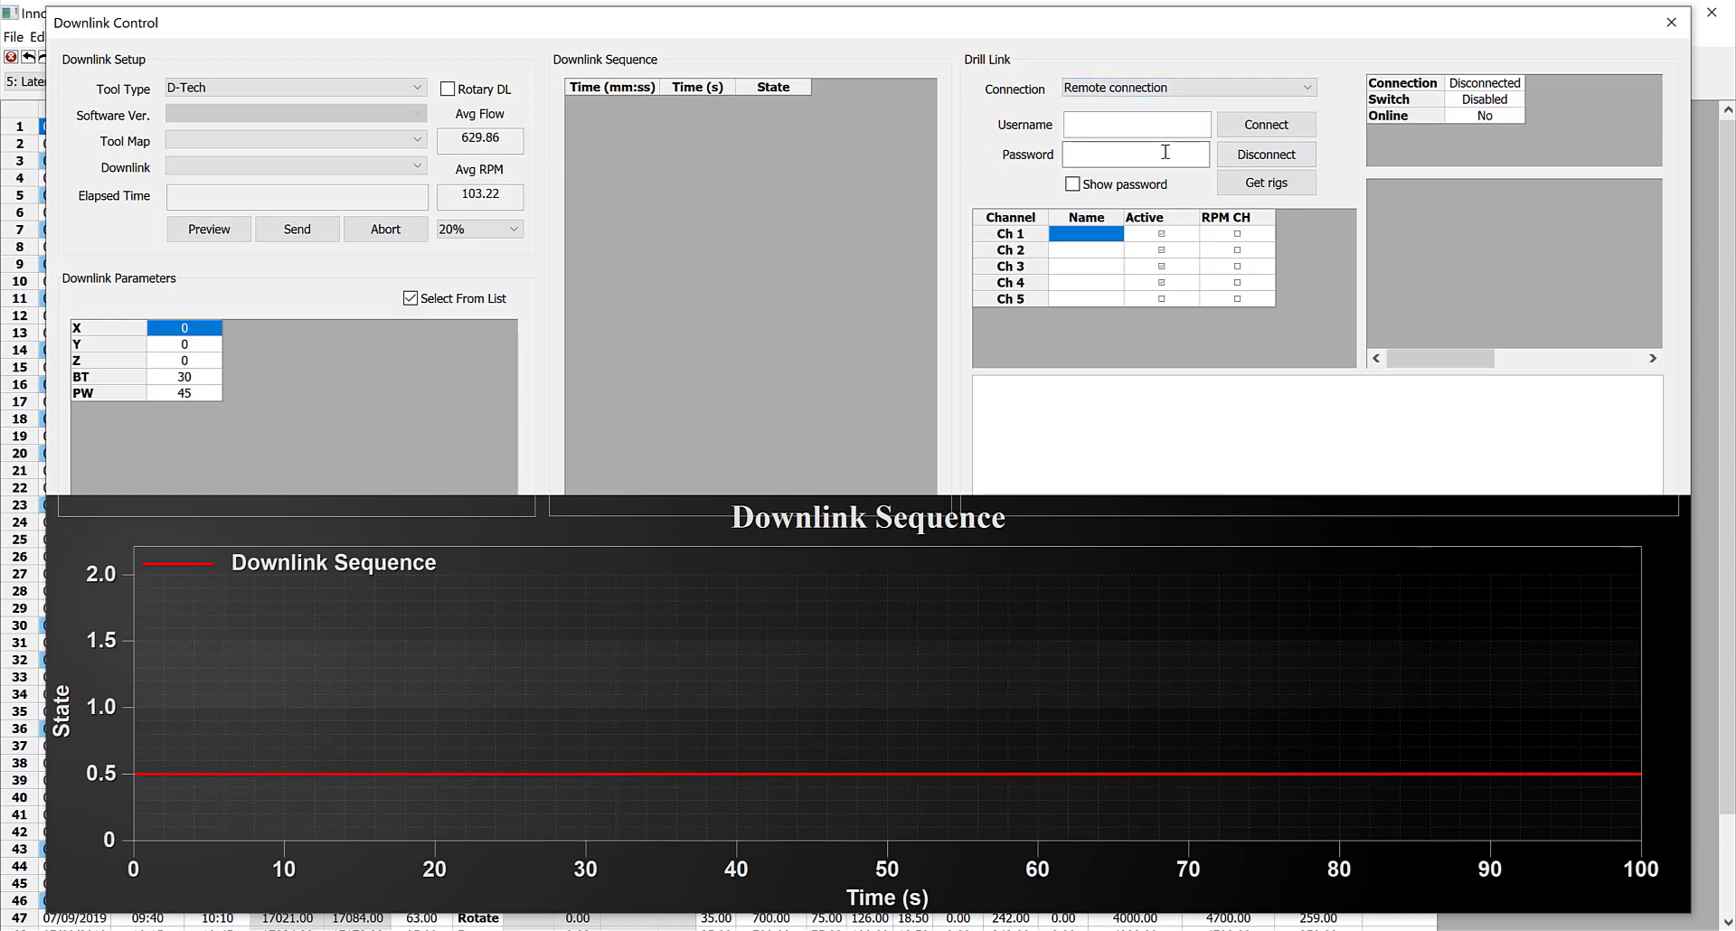
{"action": "left_click", "coordinate": [1148, 88]}
{"action": "left_click", "coordinate": [1132, 103]}
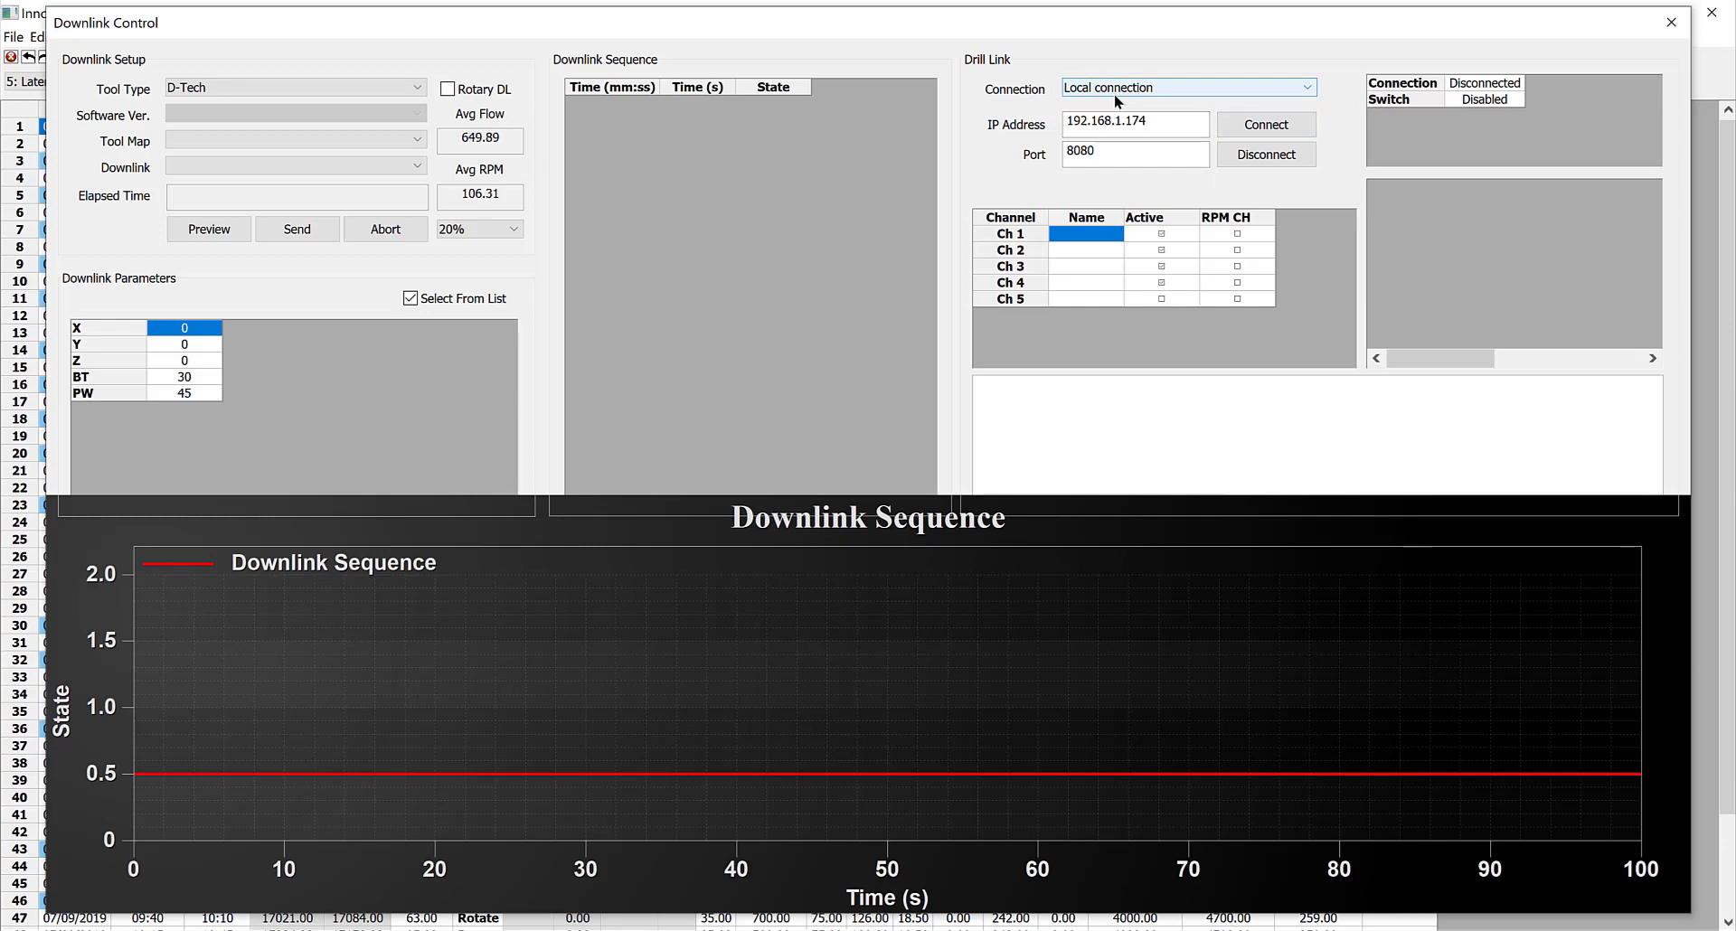
{"action": "left_click", "coordinate": [1131, 117]}
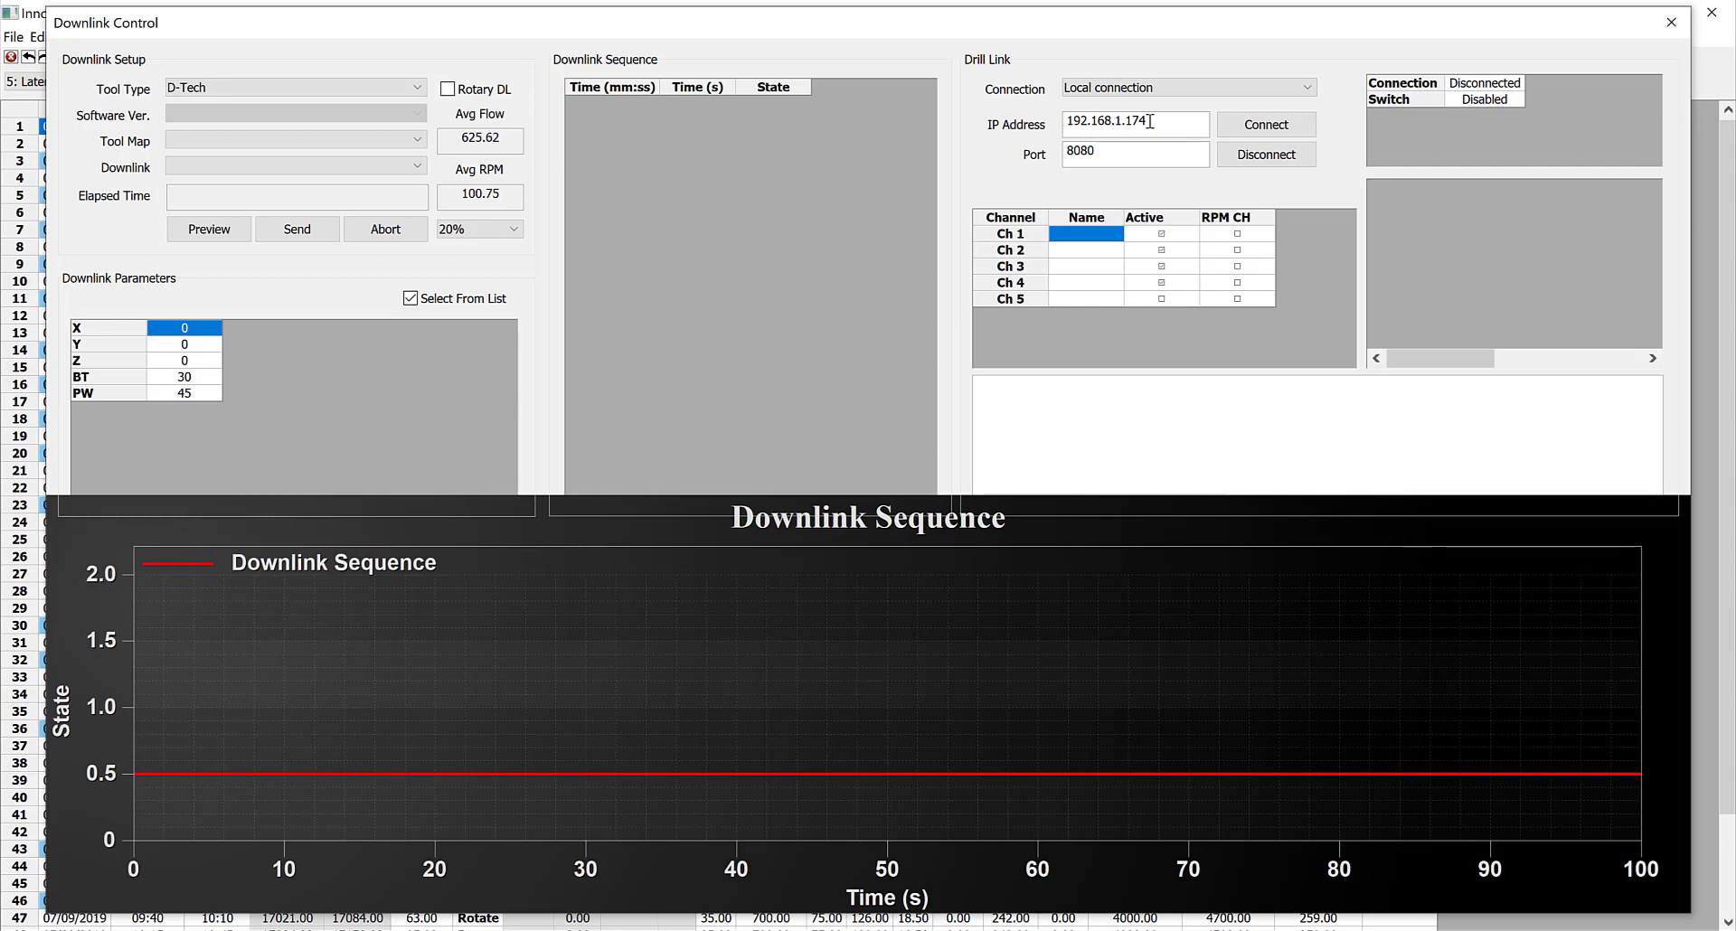
{"action": "double_click", "coordinate": [1148, 121]}
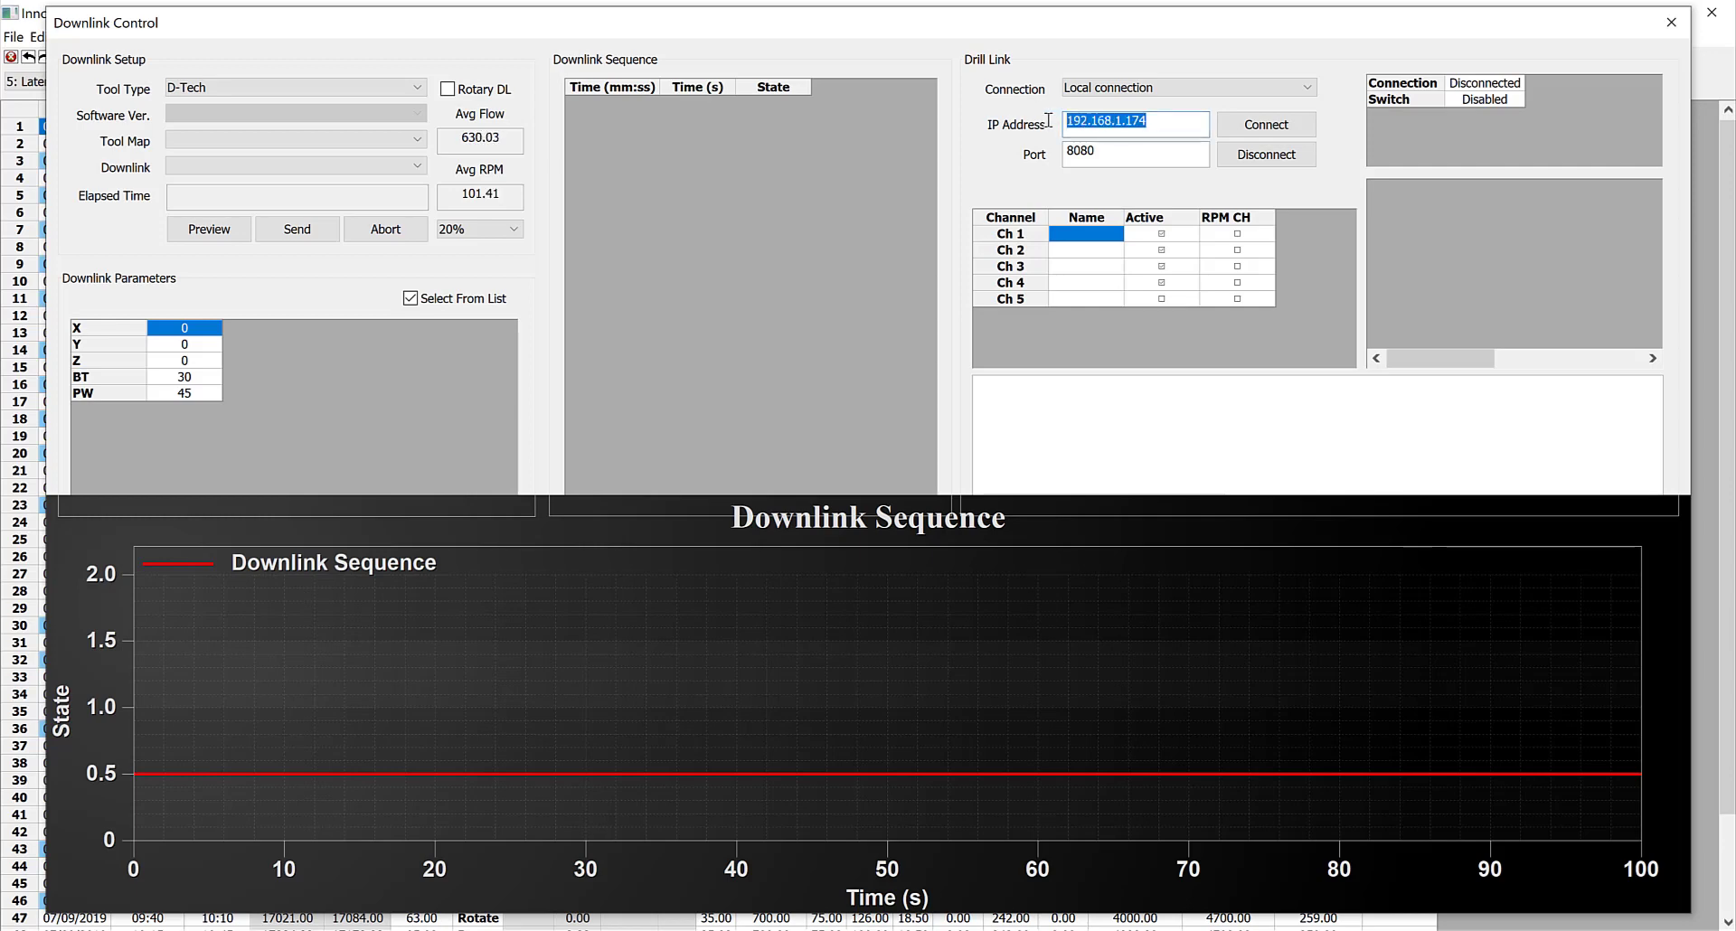
{"action": "left_click", "coordinate": [1112, 153]}
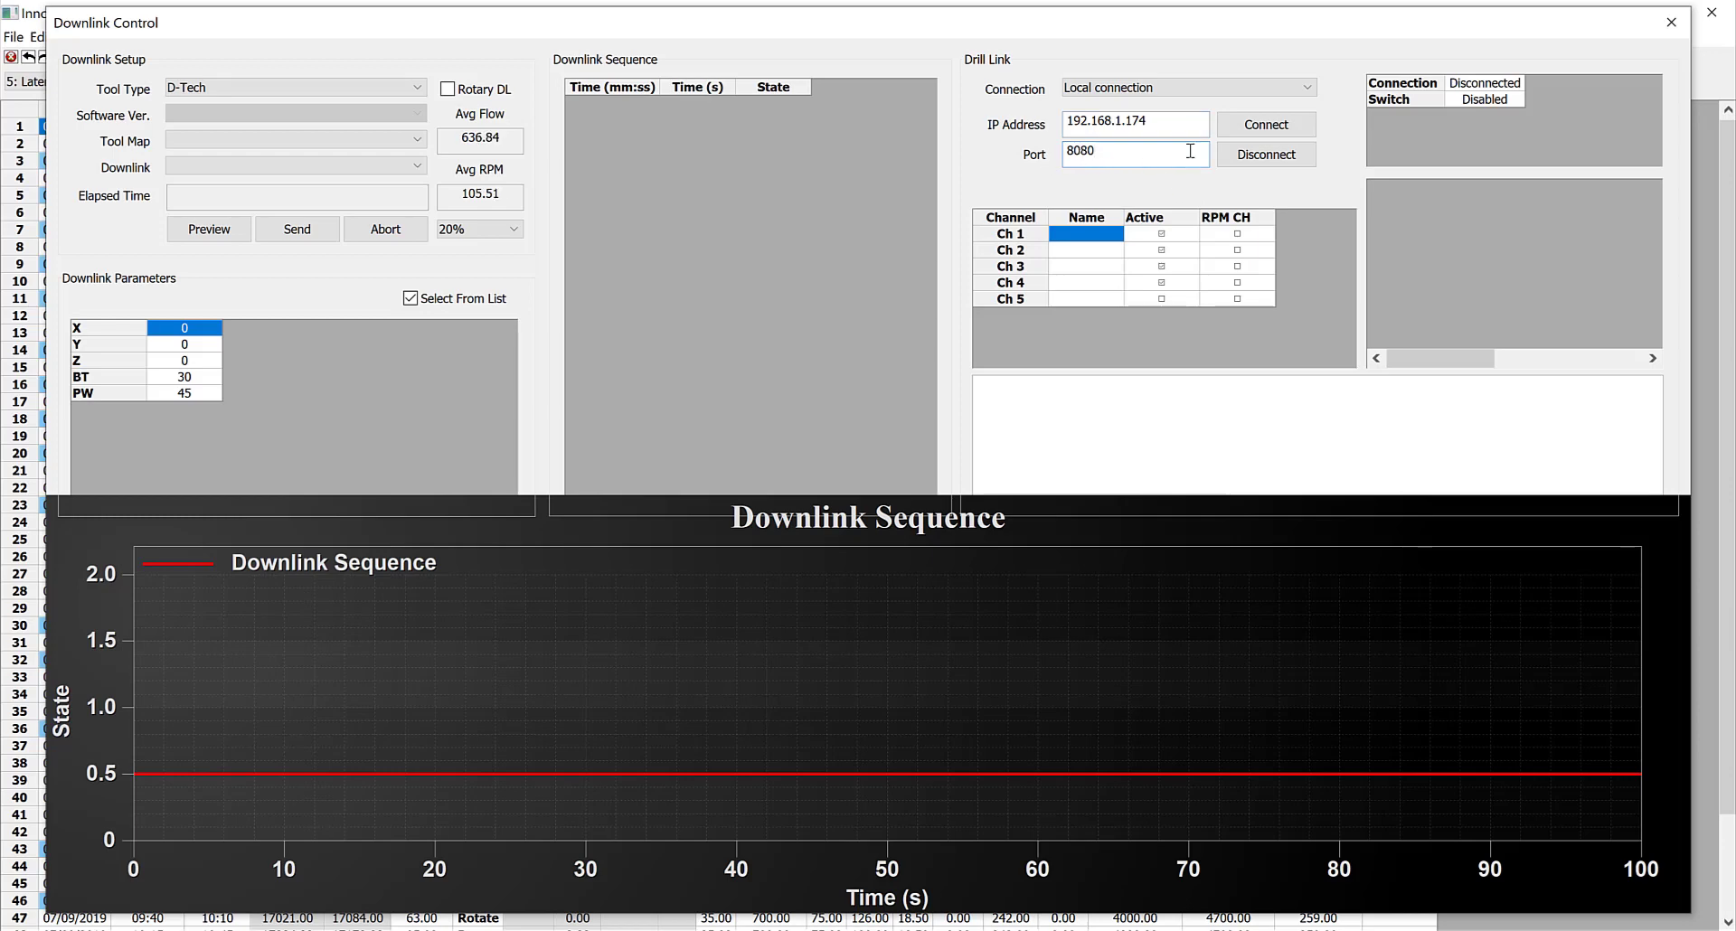
Set the Drill Link connection type to Remote connection
{"action": "left_click", "coordinate": [1199, 83]}
{"action": "left_click", "coordinate": [1095, 117]}
{"action": "left_click", "coordinate": [1095, 119]}
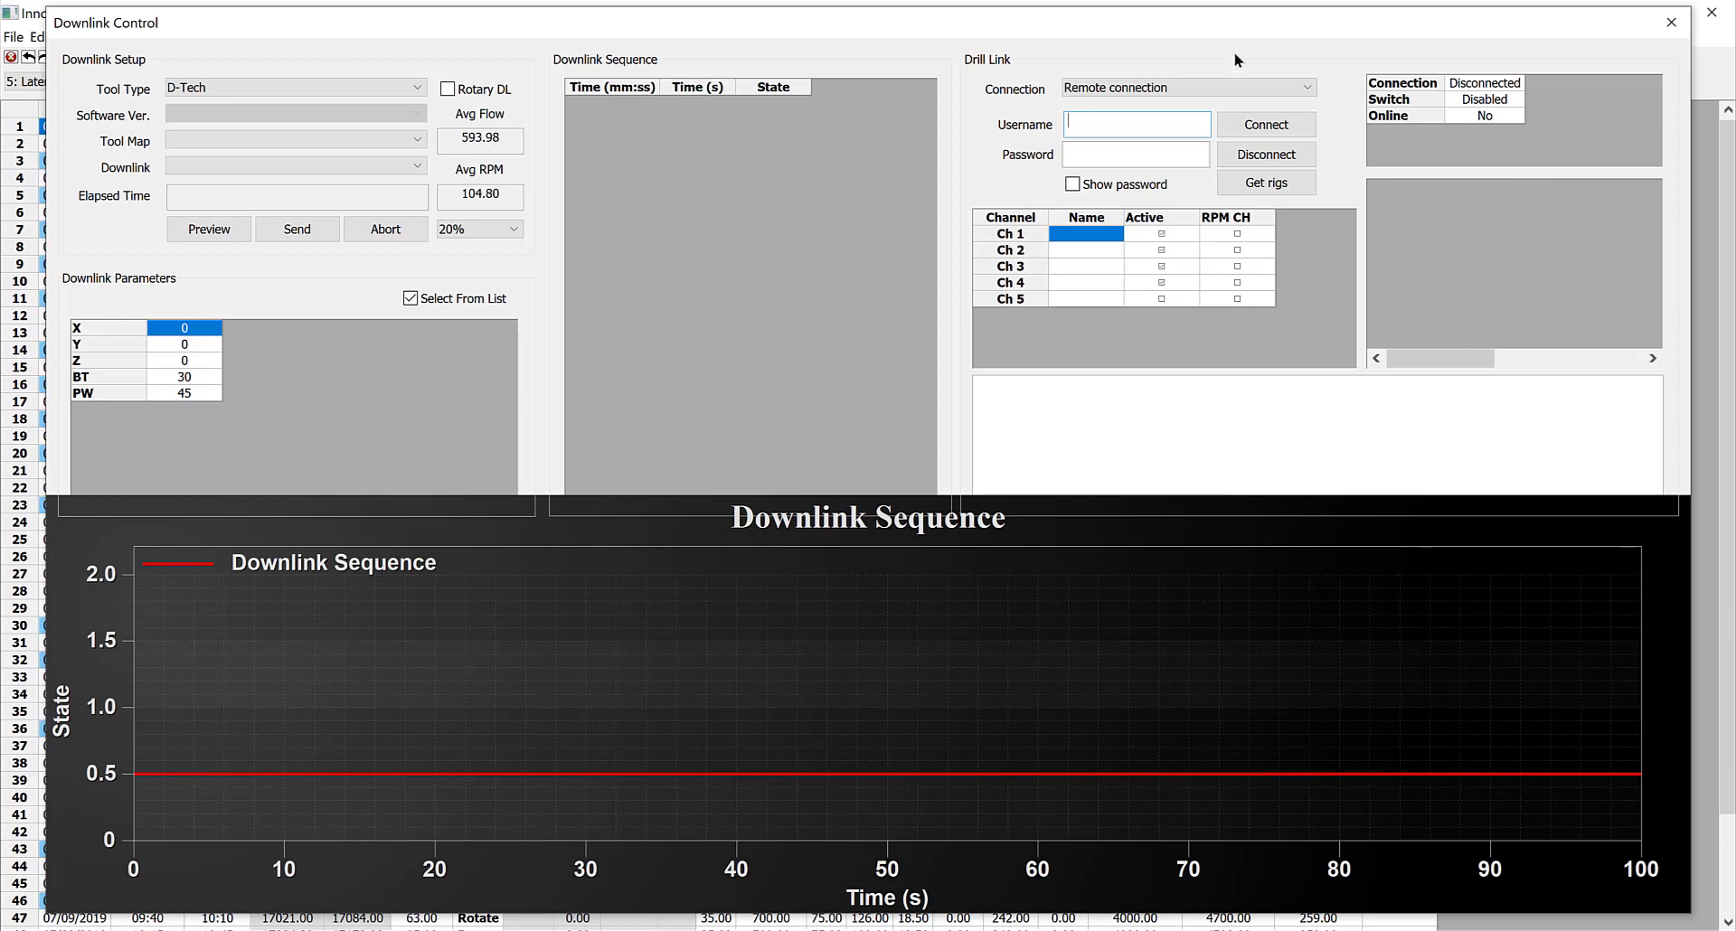
{"action": "left_click", "coordinate": [1090, 85]}
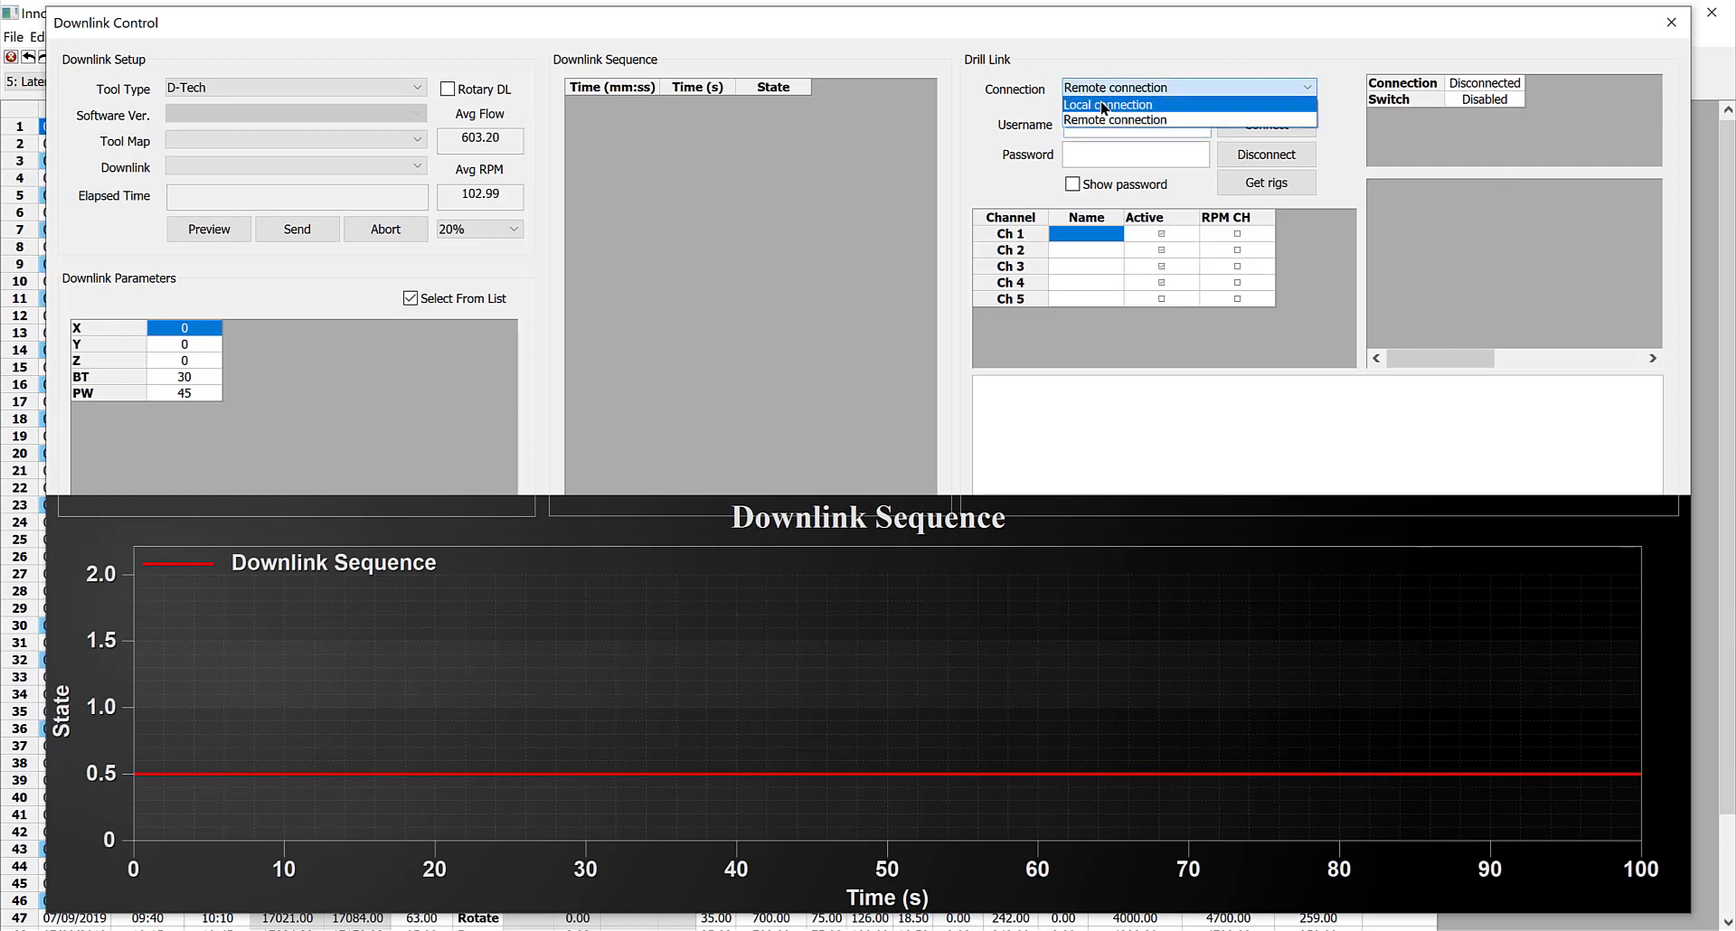
{"action": "left_click", "coordinate": [1101, 105]}
{"action": "left_click", "coordinate": [1097, 84]}
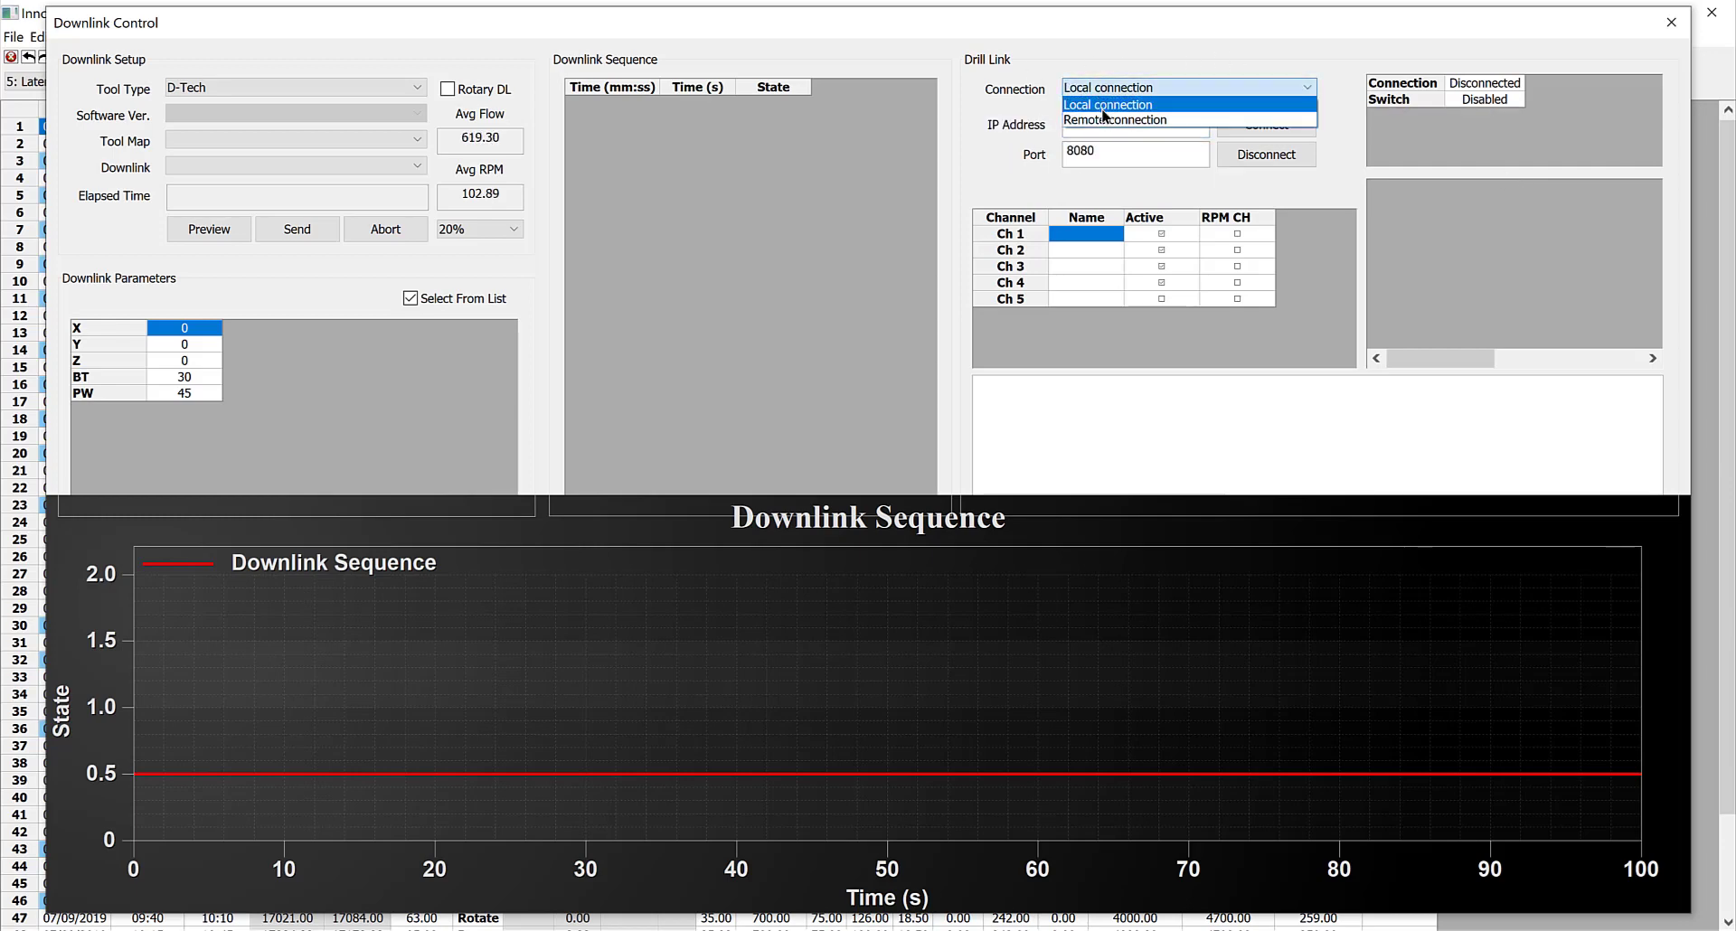
{"action": "left_click", "coordinate": [1110, 119]}
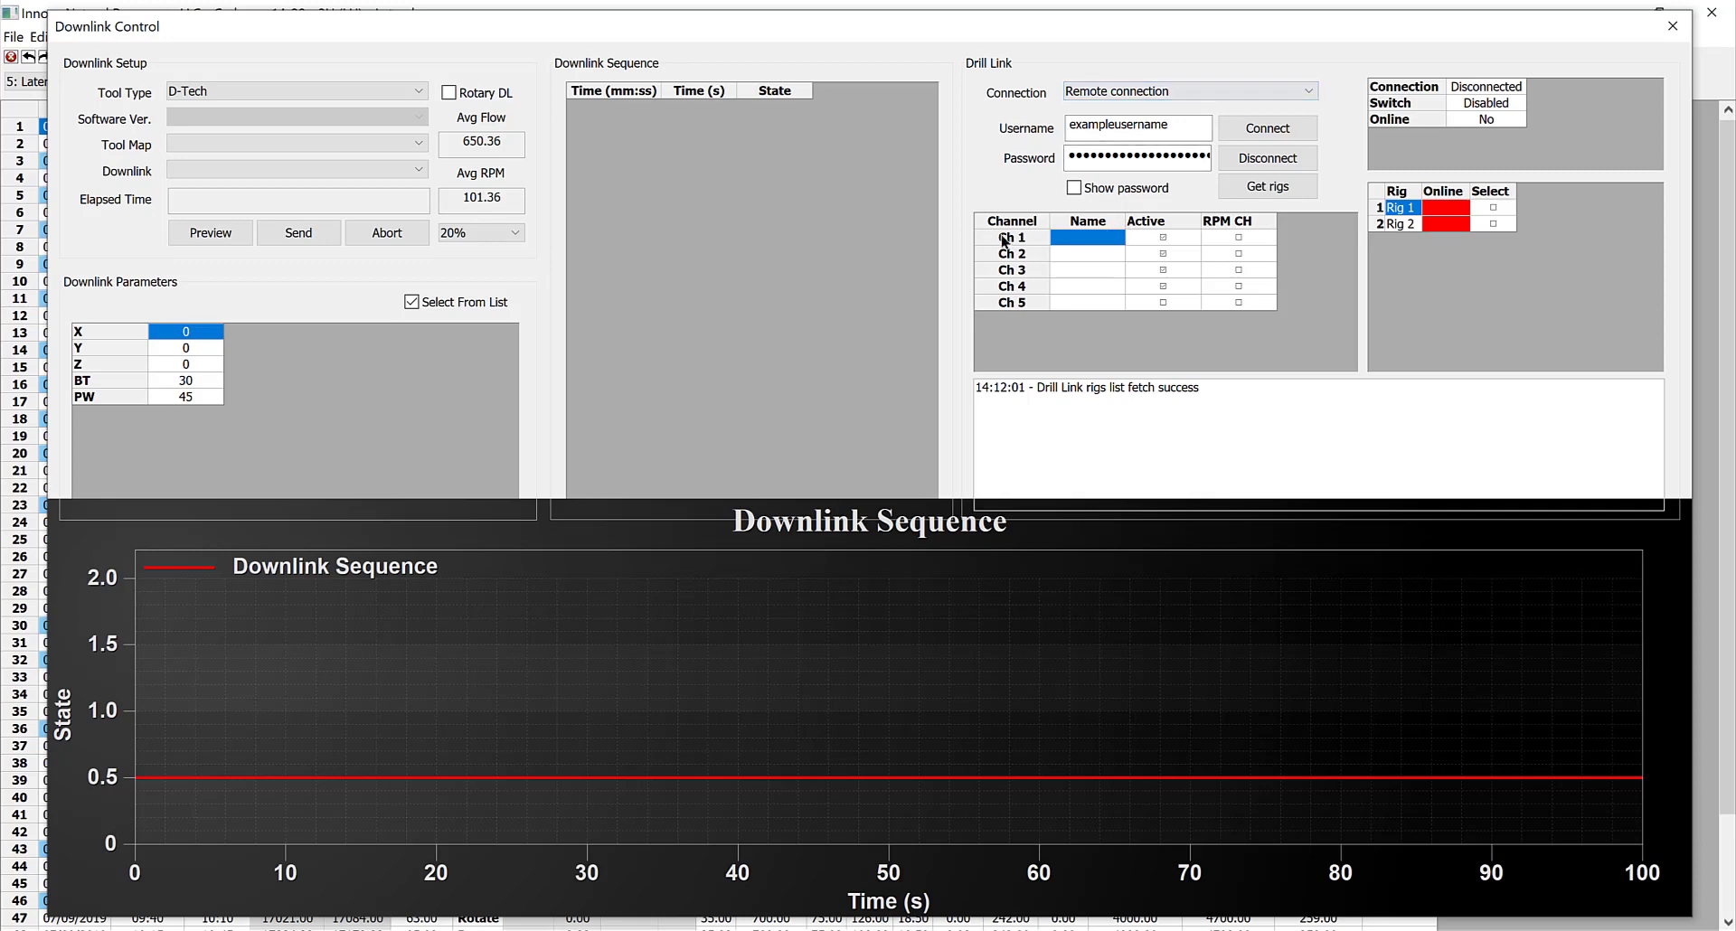
Assign the names MP #1, MP #2 and MP #3 to Drill Link channels 1, 2 and 3
{"action": "left_click", "coordinate": [1110, 240]}
{"action": "left_click", "coordinate": [1112, 241]}
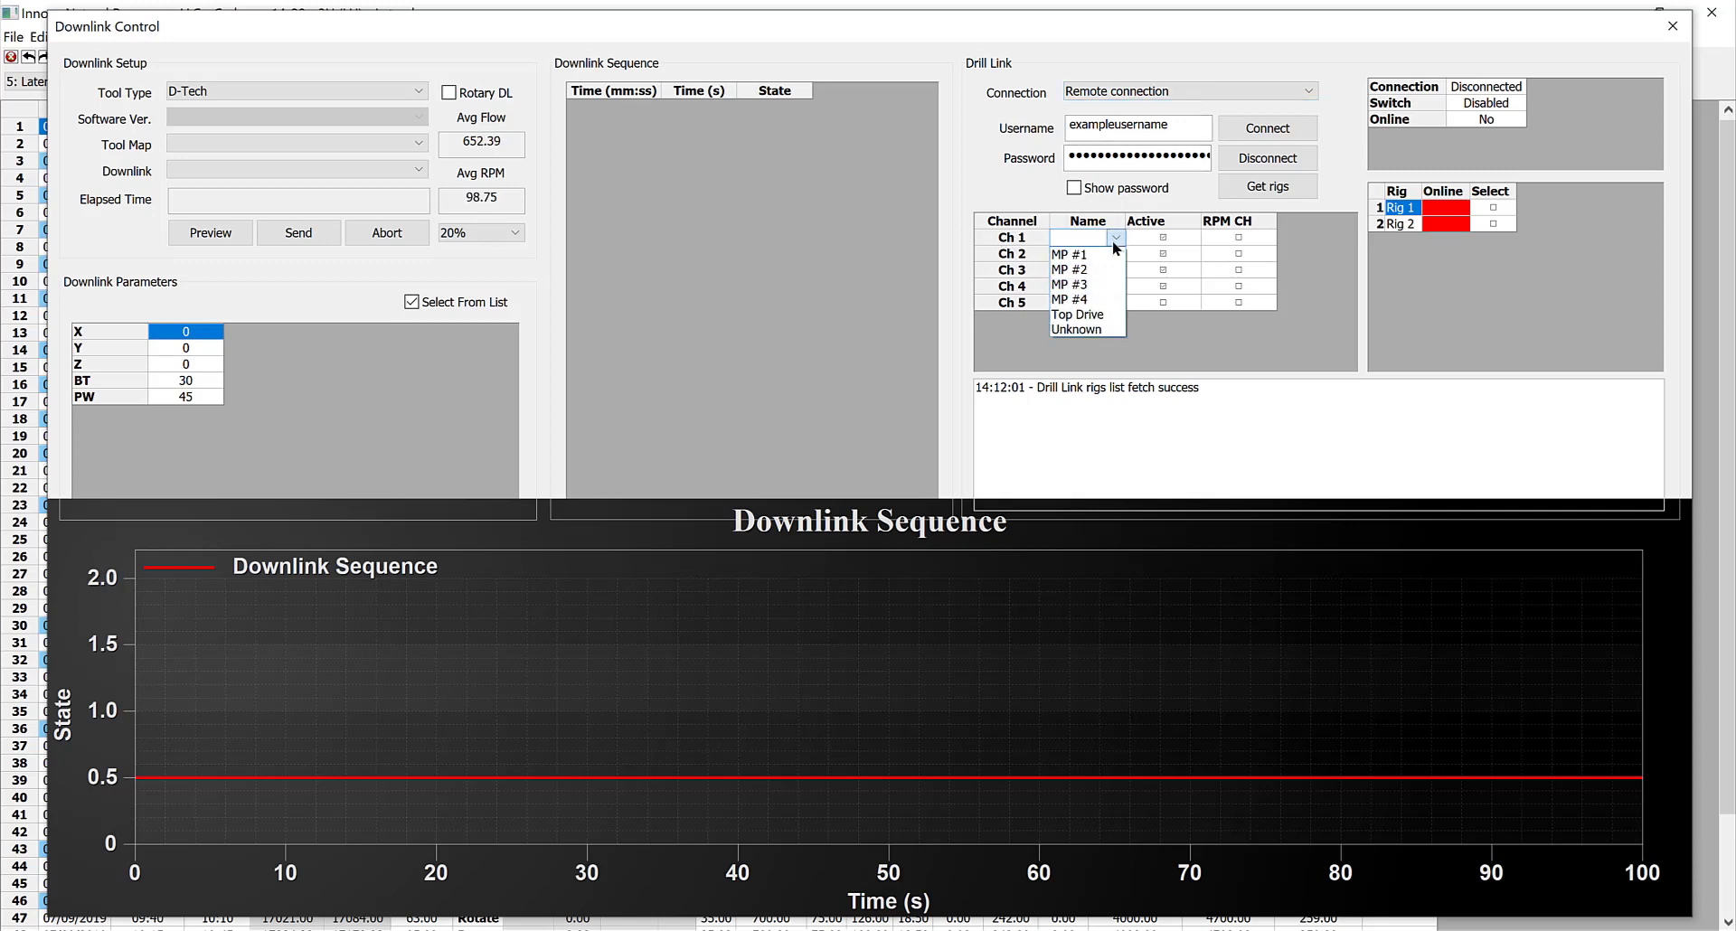
{"action": "left_click", "coordinate": [1114, 251]}
{"action": "left_click", "coordinate": [1115, 250]}
{"action": "left_click", "coordinate": [1115, 251]}
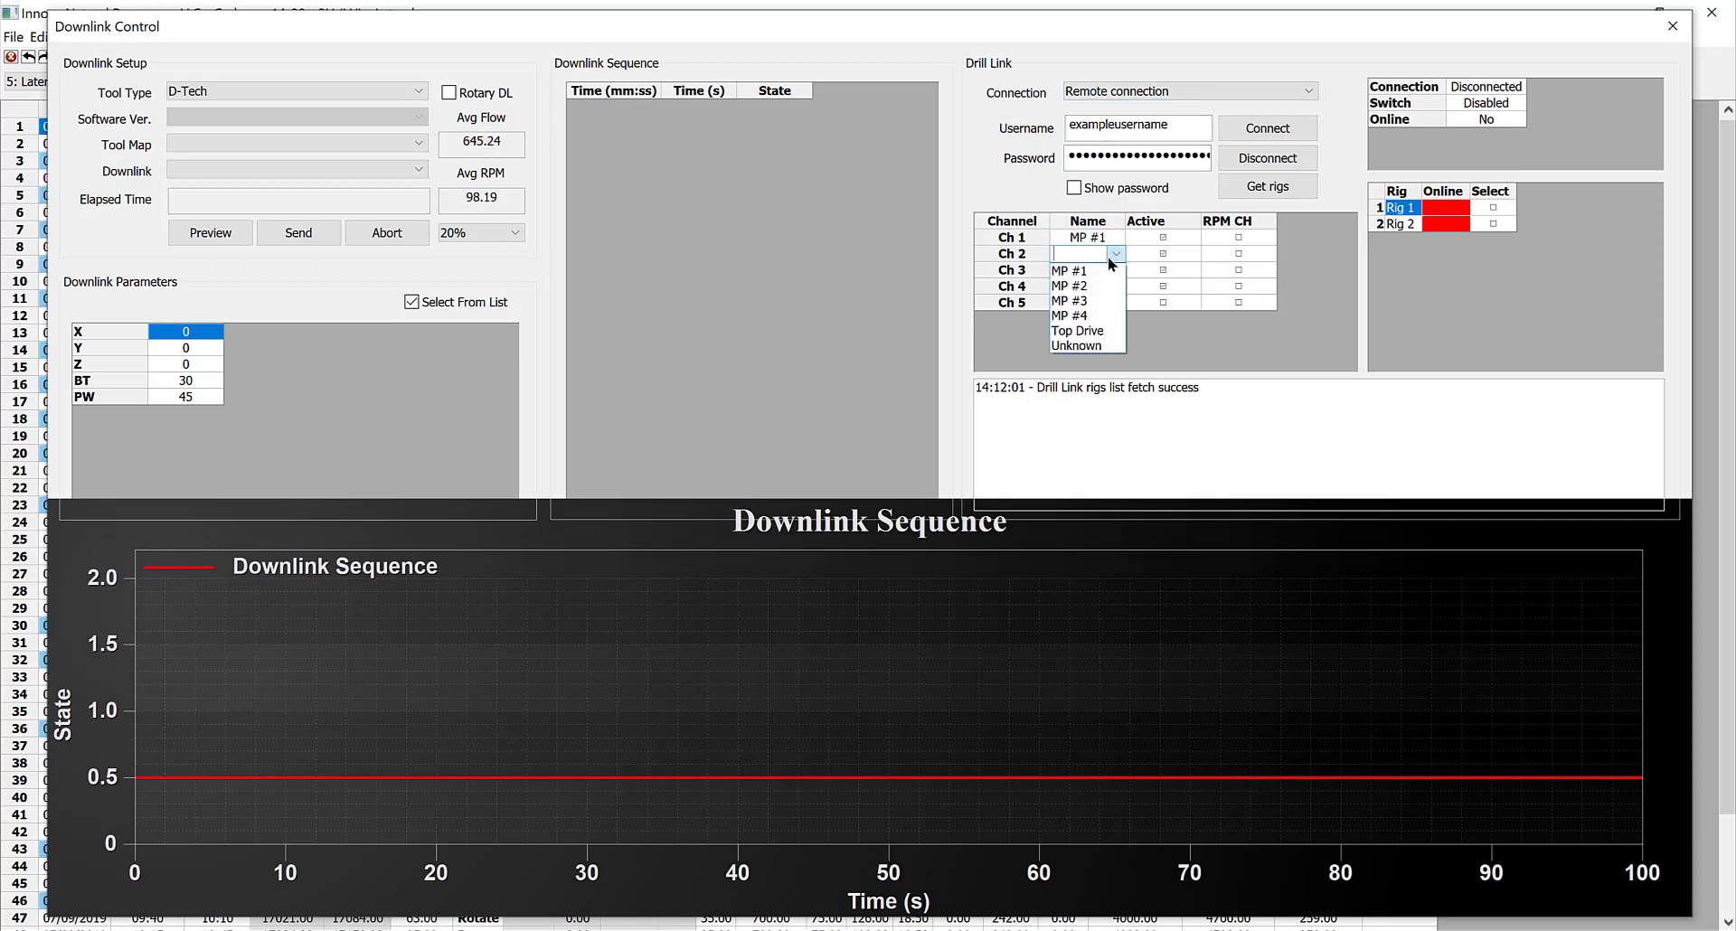
{"action": "left_click", "coordinate": [1108, 278]}
{"action": "left_click", "coordinate": [1112, 270]}
{"action": "left_click", "coordinate": [1115, 268]}
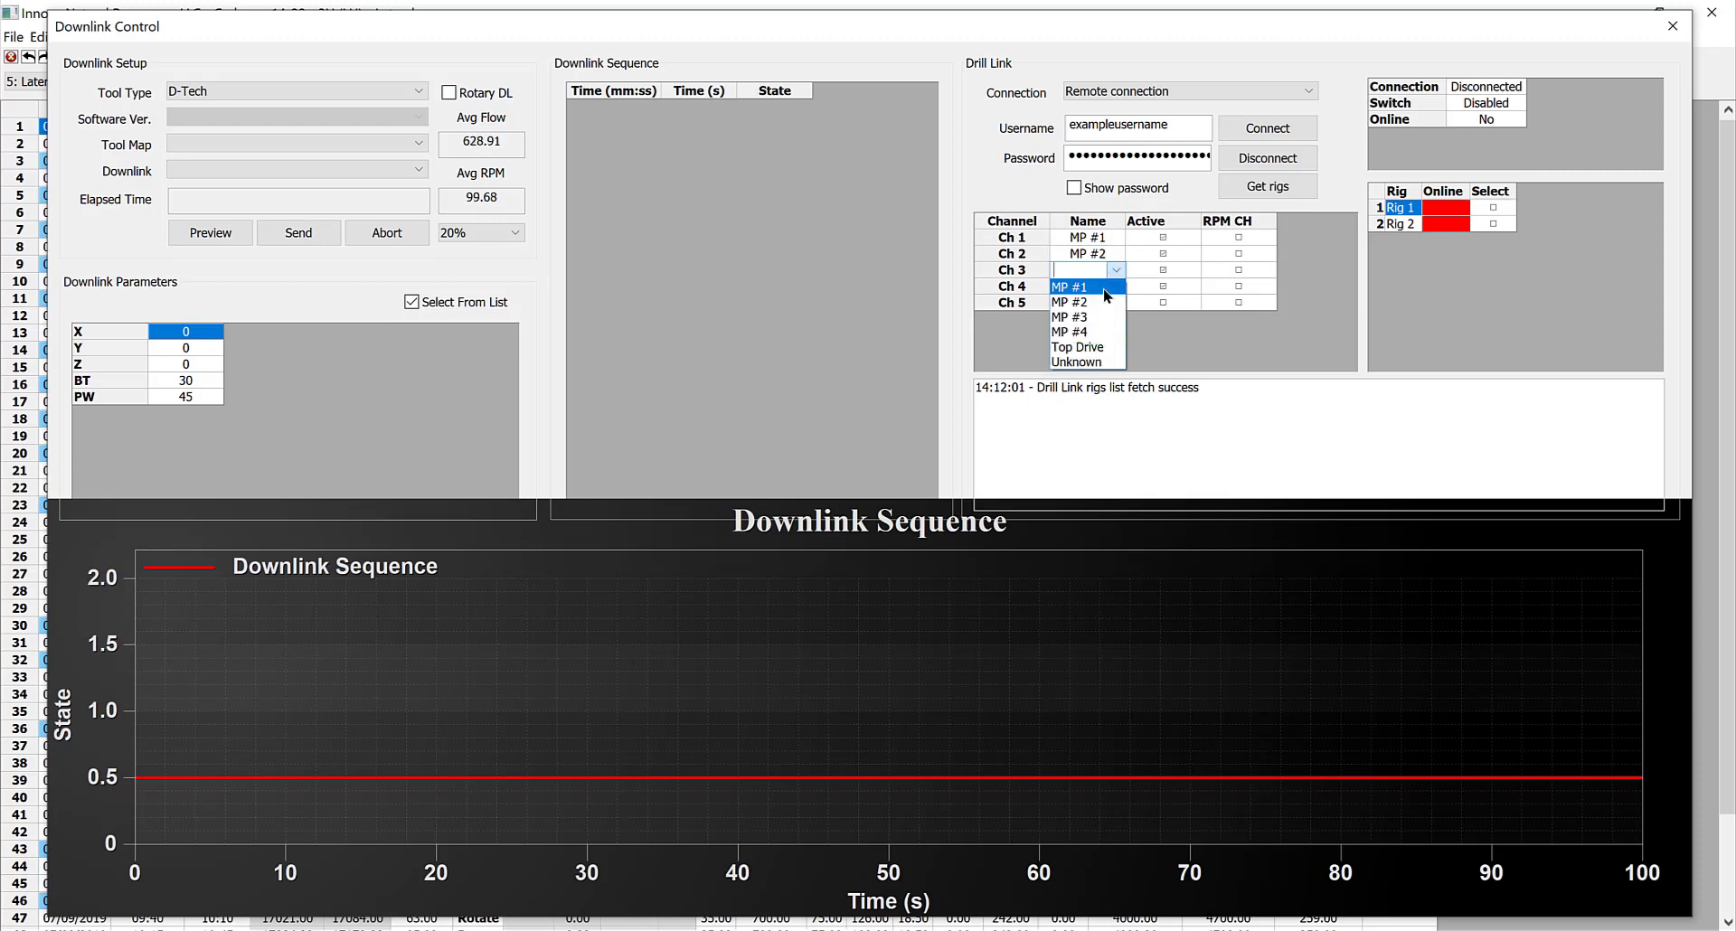
{"action": "left_click", "coordinate": [1103, 306]}
Name Drill Link channel 4 MP #4 and channel 5 Top Drive
{"action": "left_click", "coordinate": [1113, 286]}
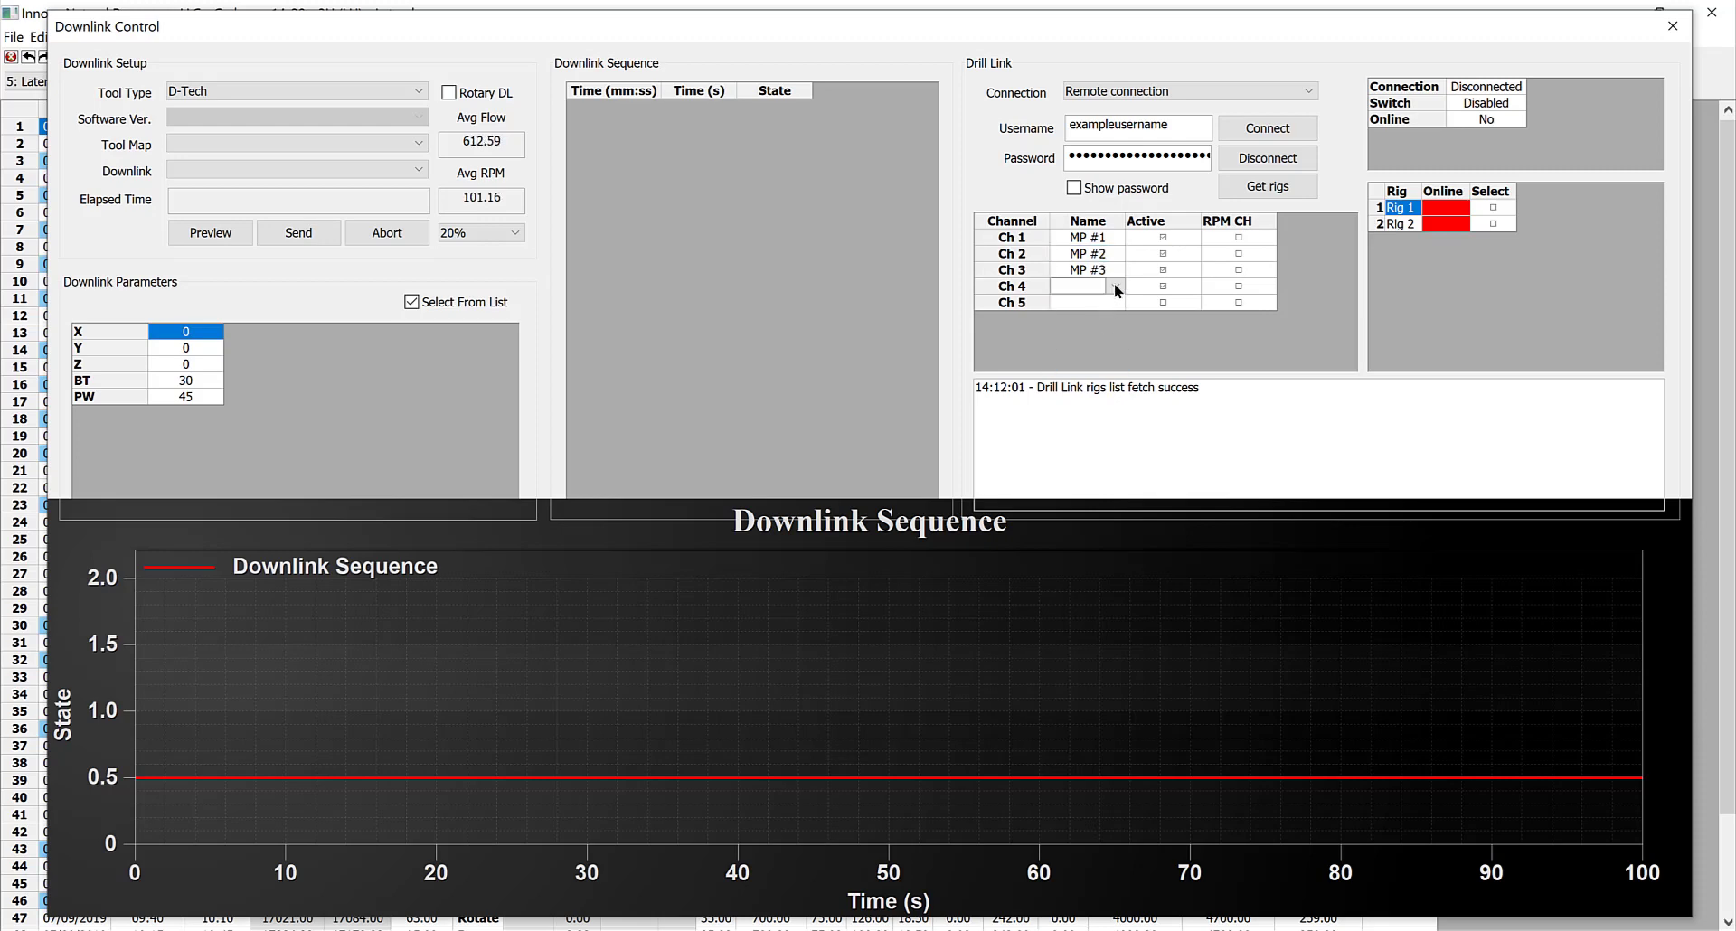
{"action": "left_click", "coordinate": [1118, 286]}
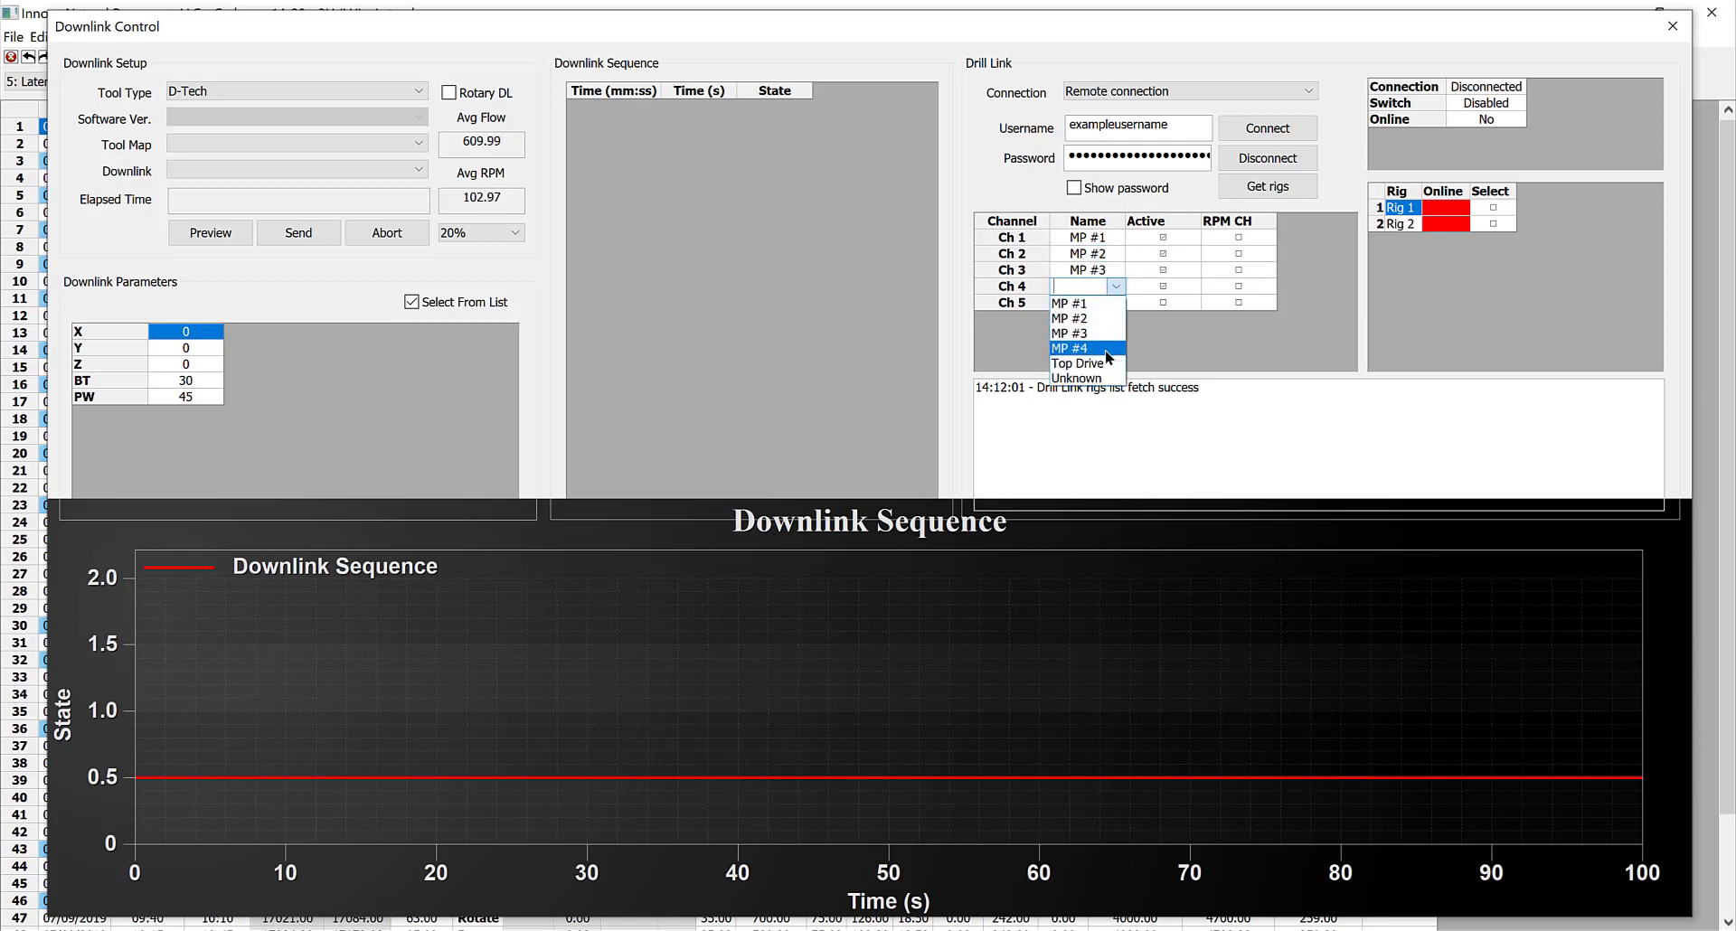
{"action": "left_click", "coordinate": [1081, 348]}
{"action": "left_click", "coordinate": [1116, 302]}
{"action": "left_click", "coordinate": [1116, 304]}
{"action": "left_click", "coordinate": [1105, 367]}
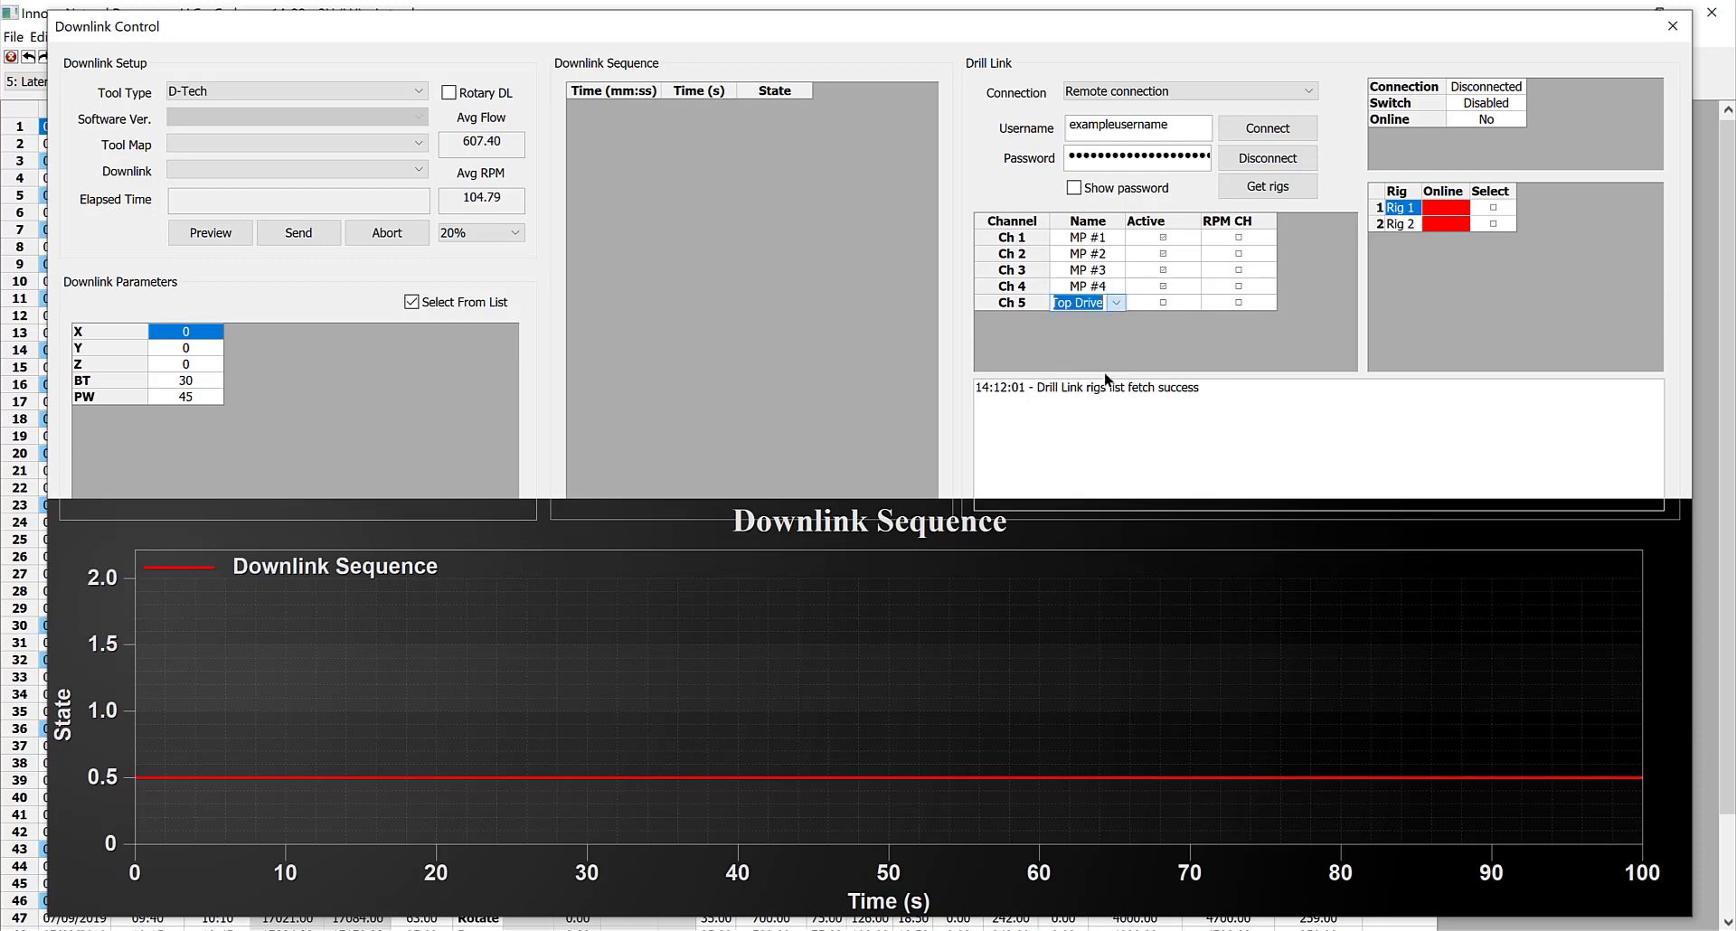
Mark the Top Drive channel as the RPM channel and select Rig 1 as the rig to connect to
{"action": "left_click", "coordinate": [1161, 299]}
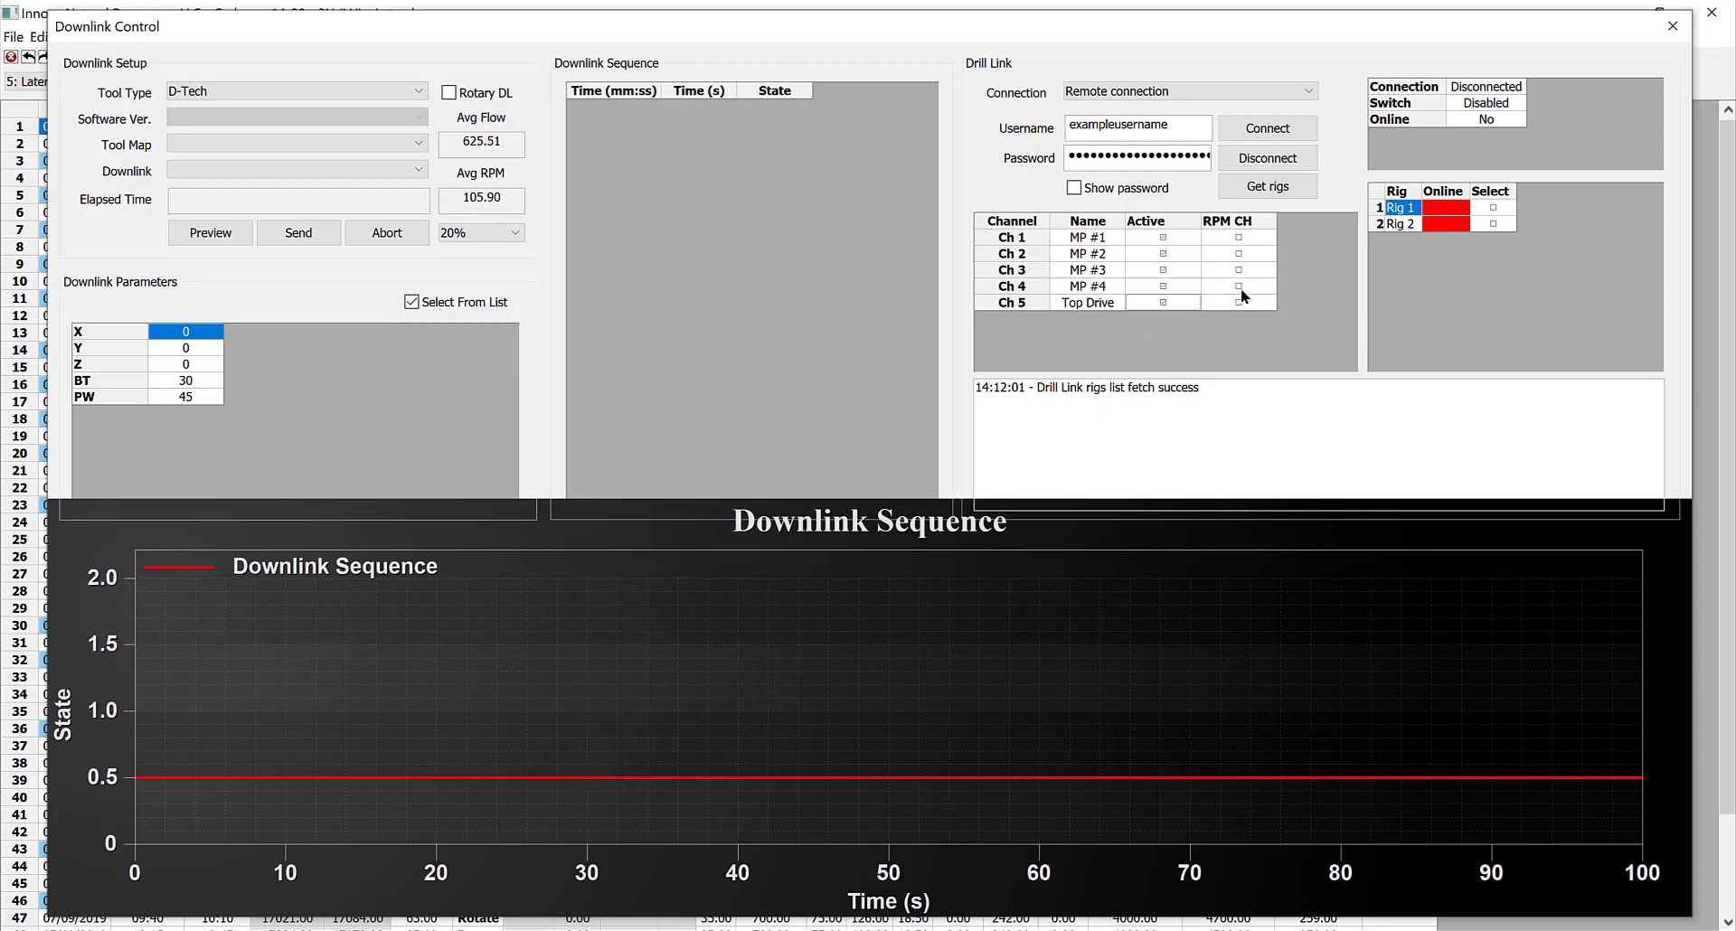
{"action": "left_click", "coordinate": [1238, 302]}
{"action": "left_click", "coordinate": [1493, 208]}
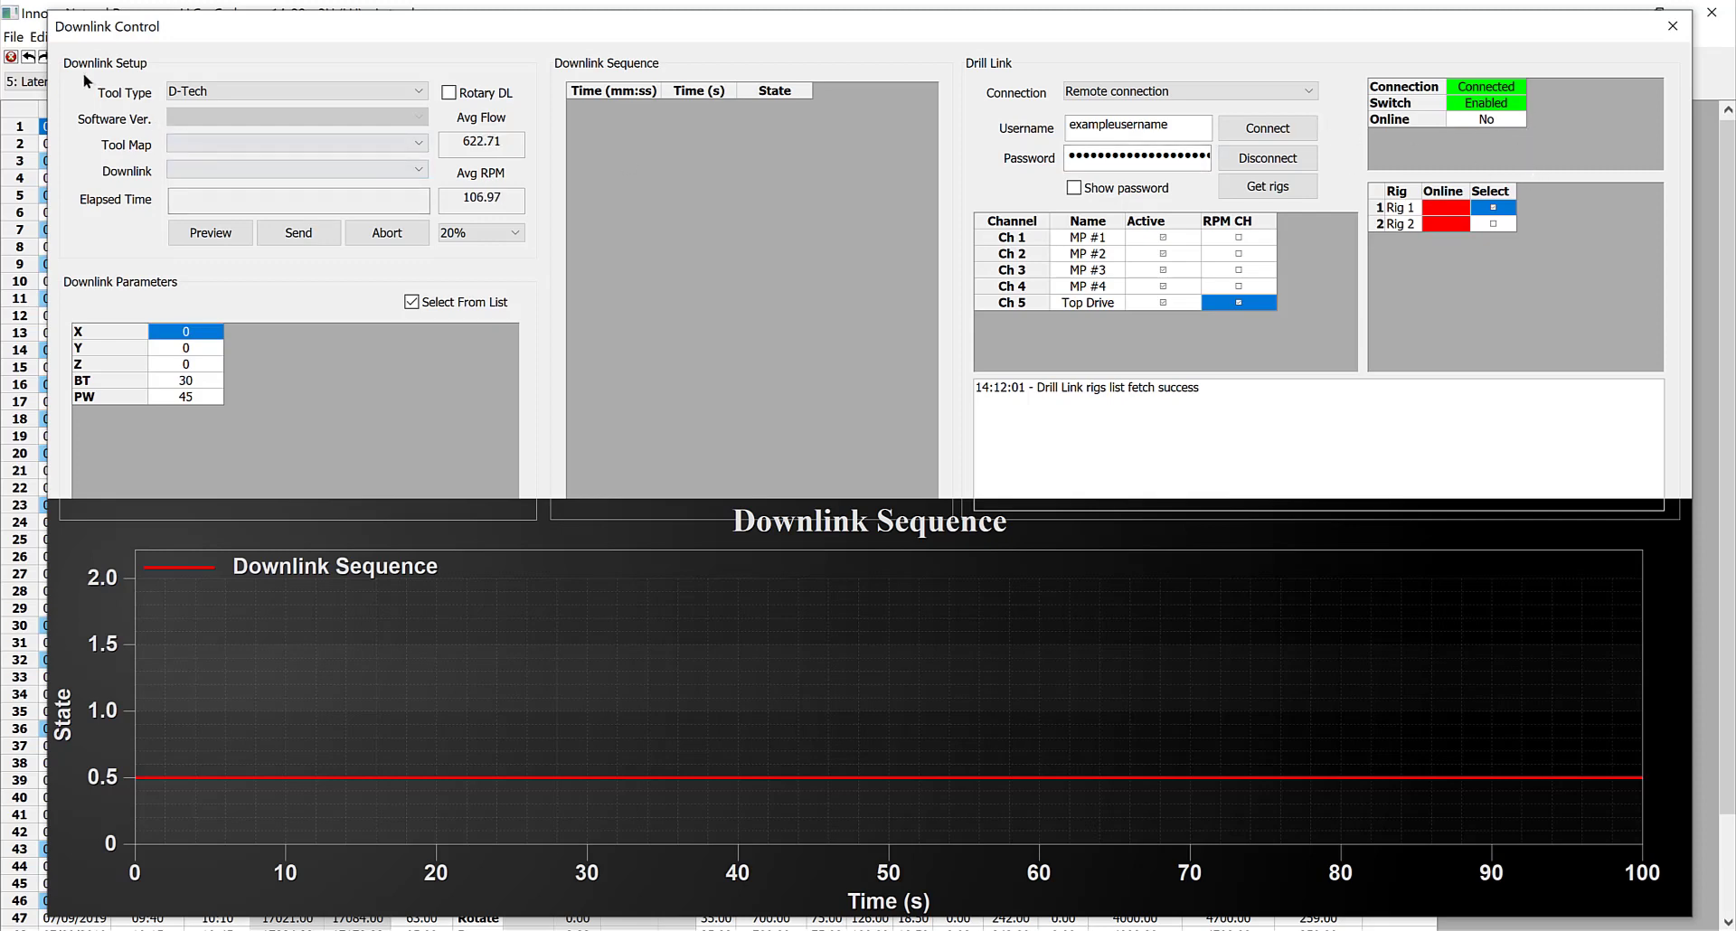
Configure the downlink setup with tool type Slb - PowerDrive X6 PDCU-CA, software version v3_0b and tool mode PowerV
{"action": "left_click", "coordinate": [295, 91]}
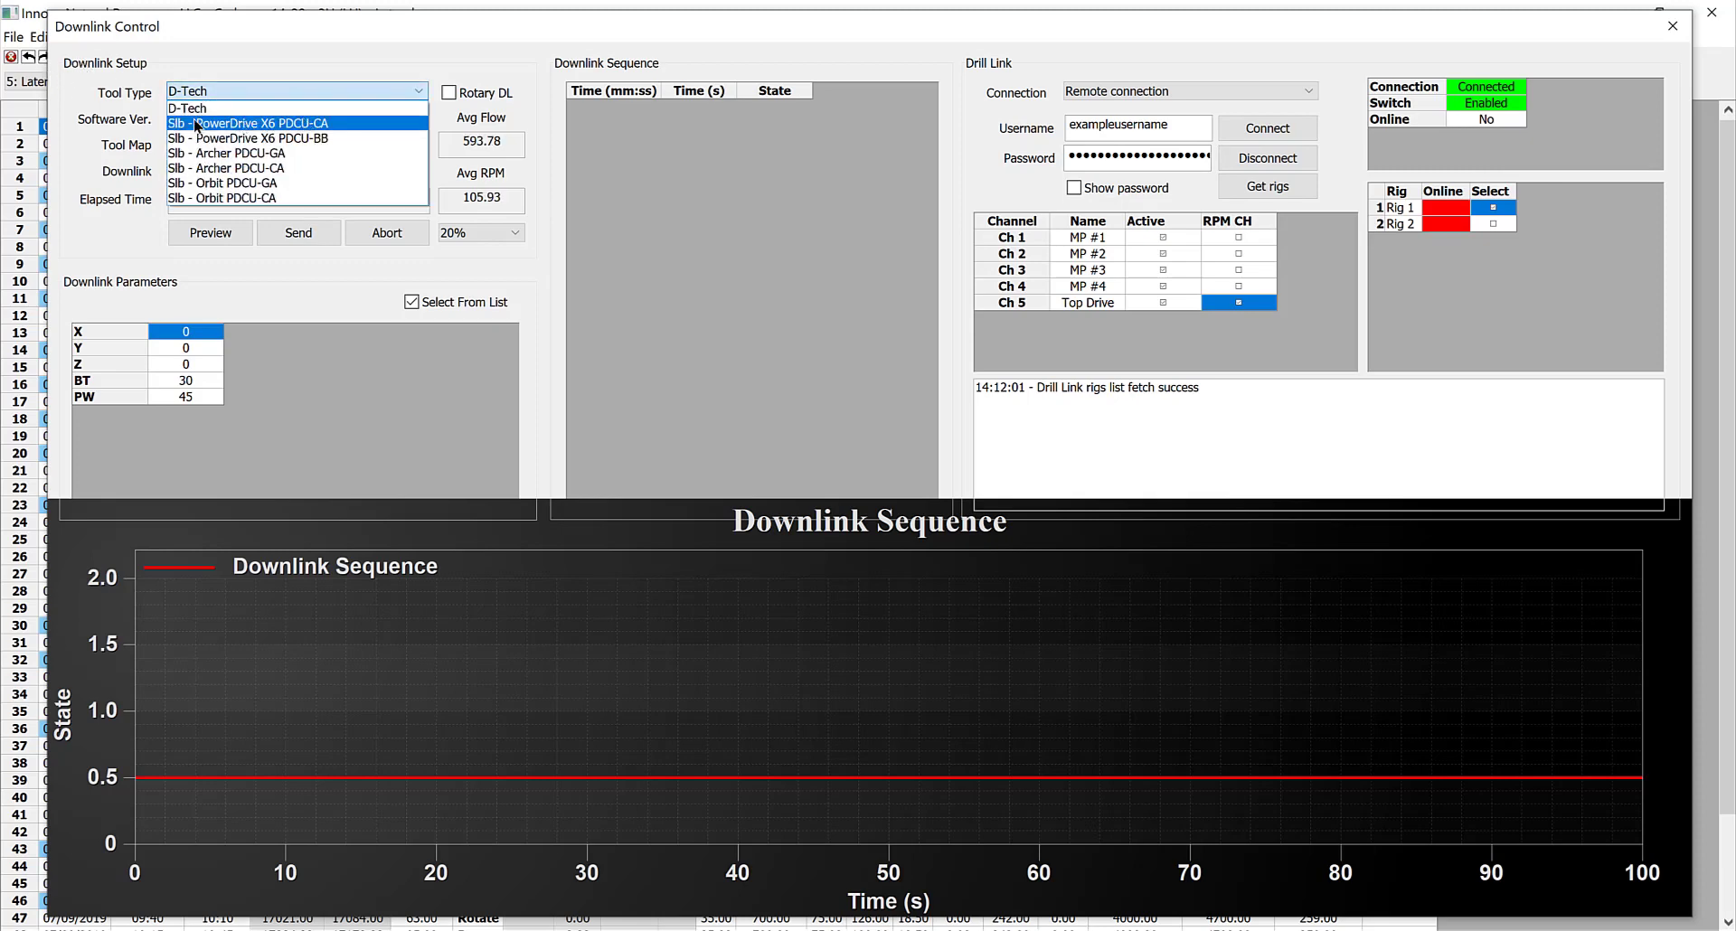
{"action": "left_click", "coordinate": [357, 132]}
{"action": "left_click", "coordinate": [286, 118]}
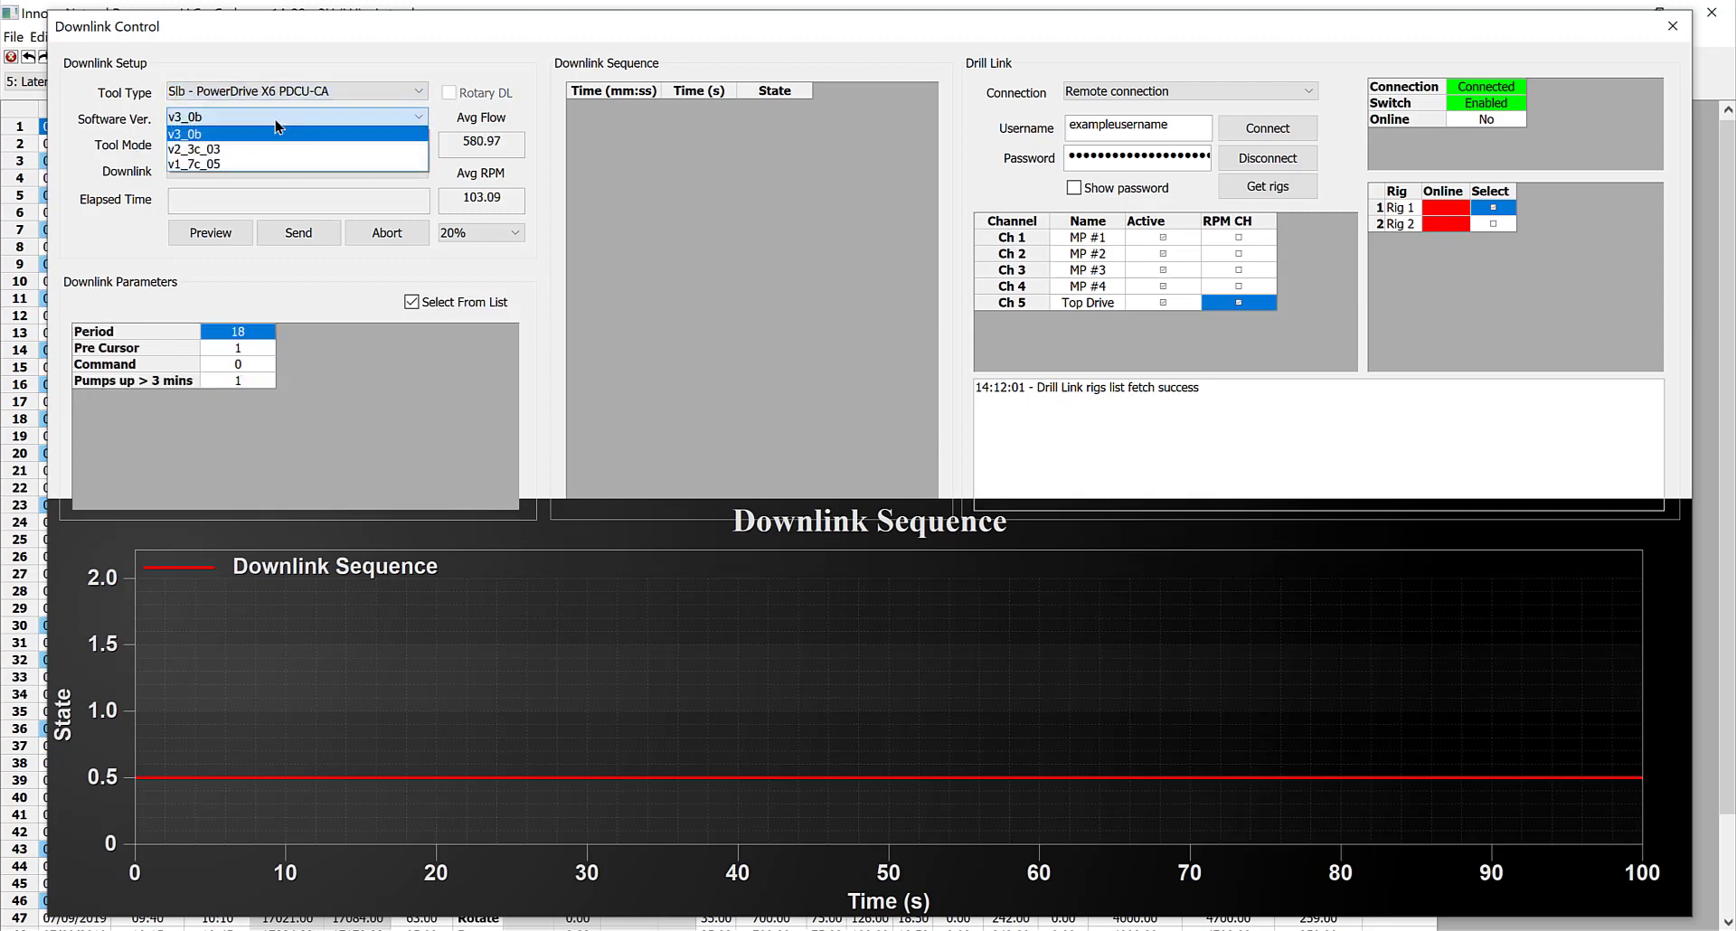
{"action": "left_click", "coordinate": [218, 132]}
{"action": "left_click", "coordinate": [222, 148]}
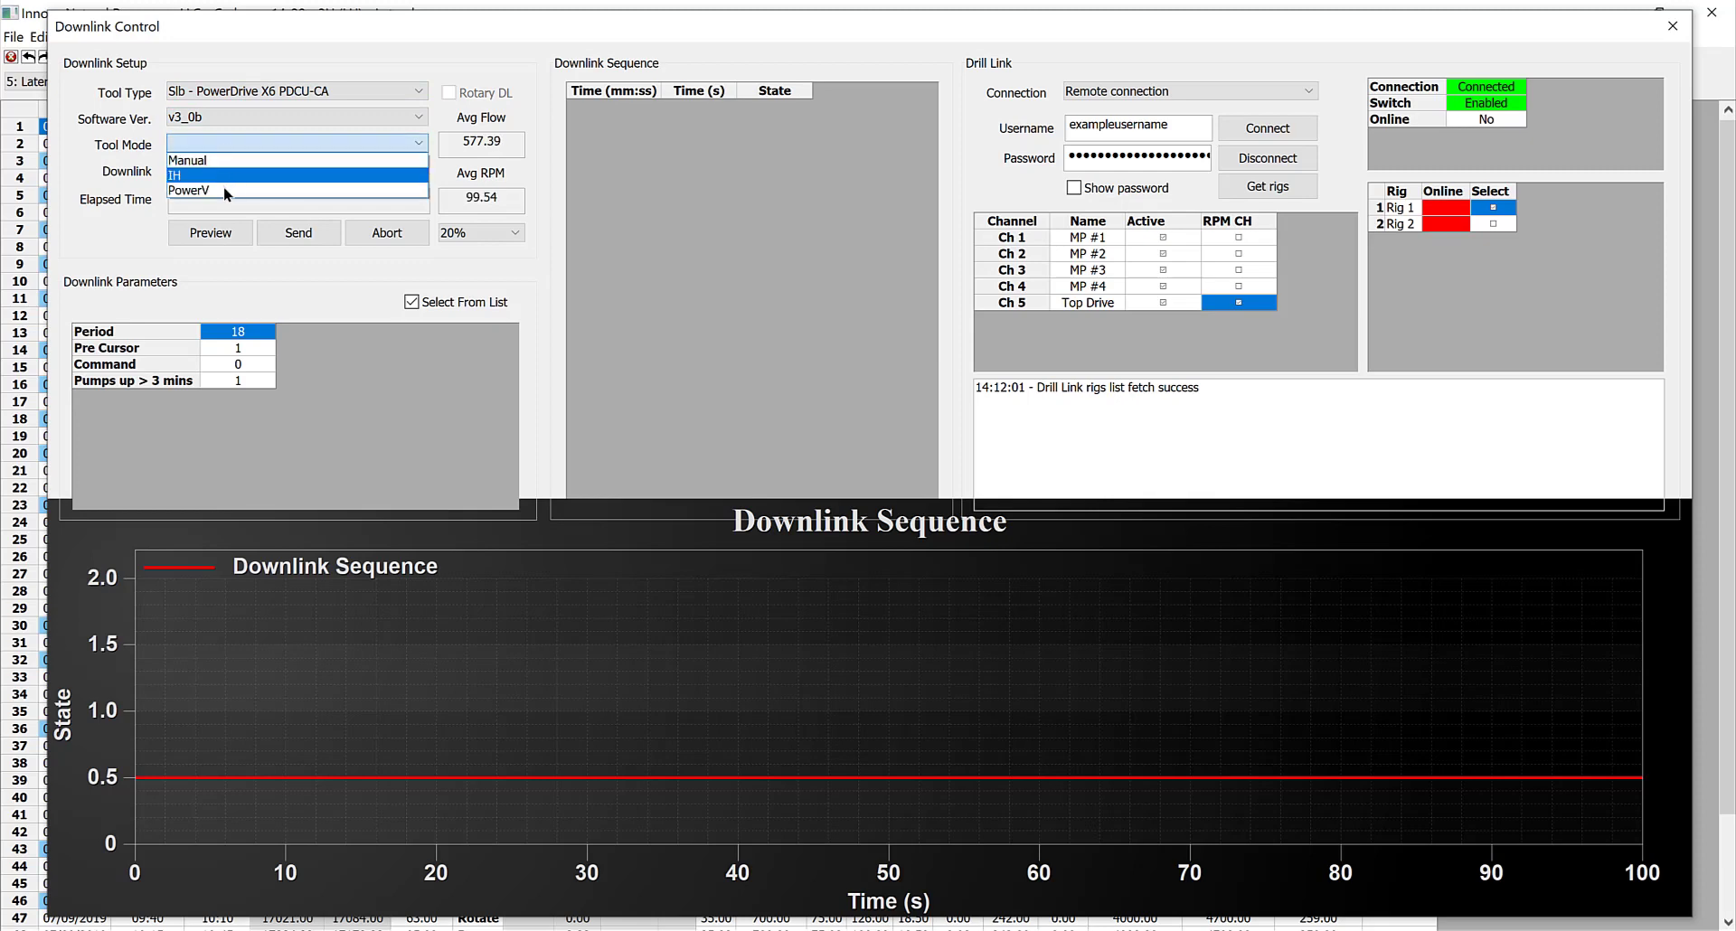
{"action": "left_click", "coordinate": [226, 189]}
Choose the downlink "Set TF = 90 degrees, SR = 100%" and preview its sequence
{"action": "left_click", "coordinate": [218, 165]}
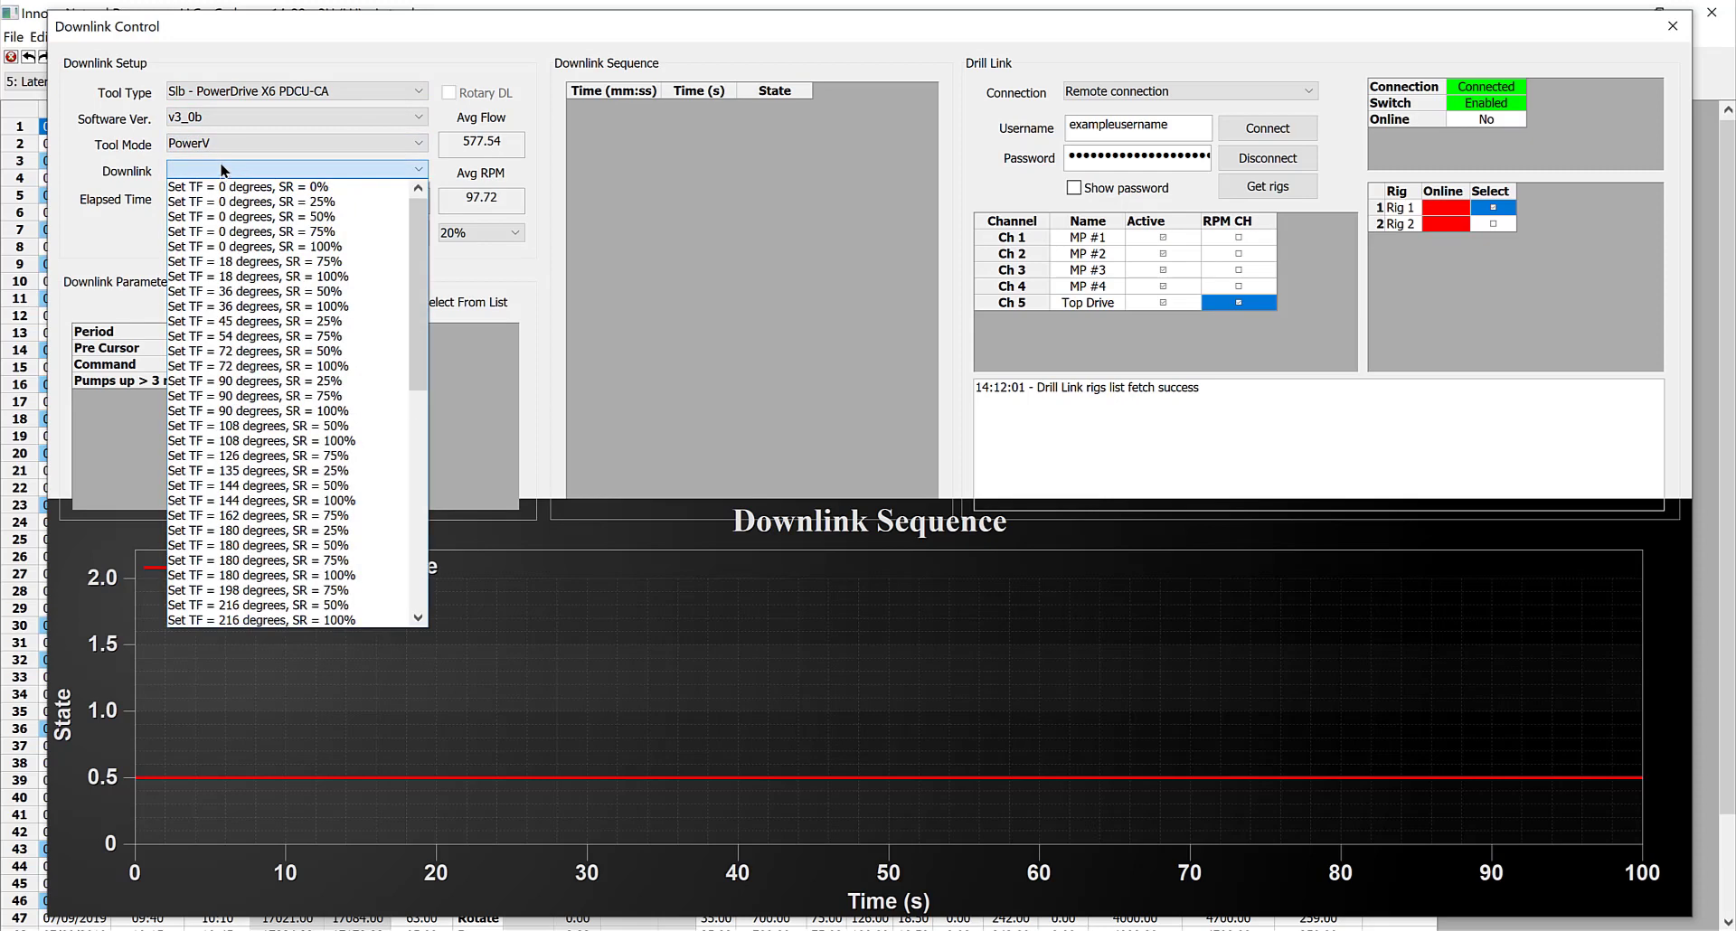
{"action": "left_click", "coordinate": [246, 405]}
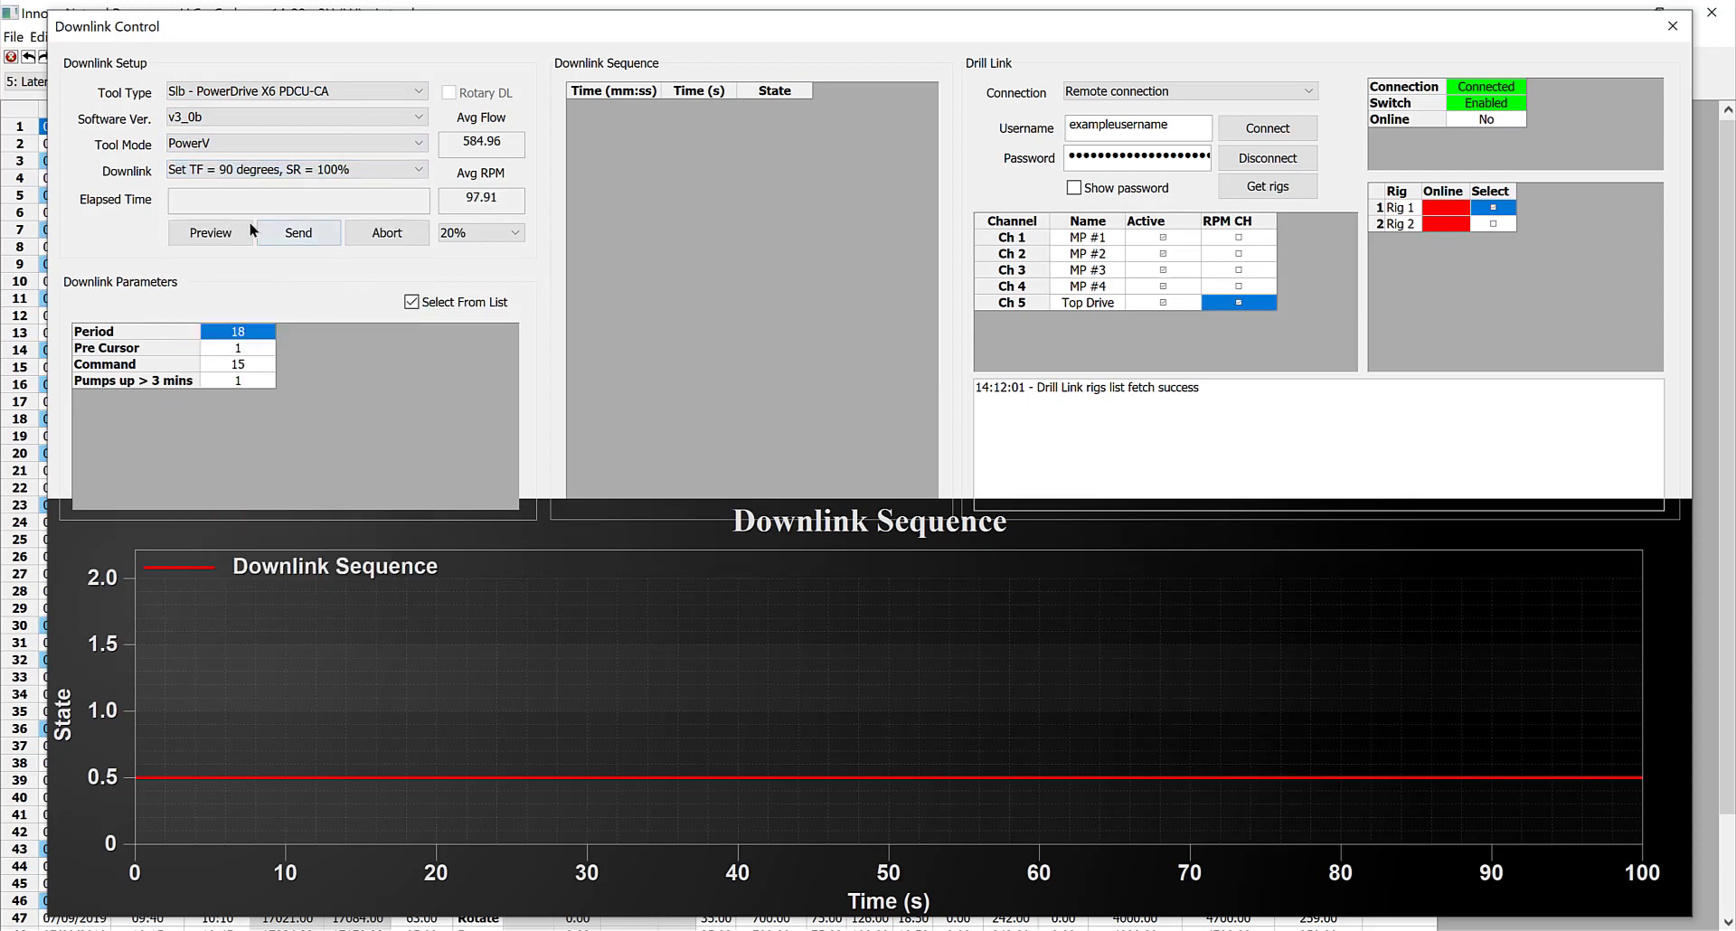
{"action": "left_click", "coordinate": [209, 234]}
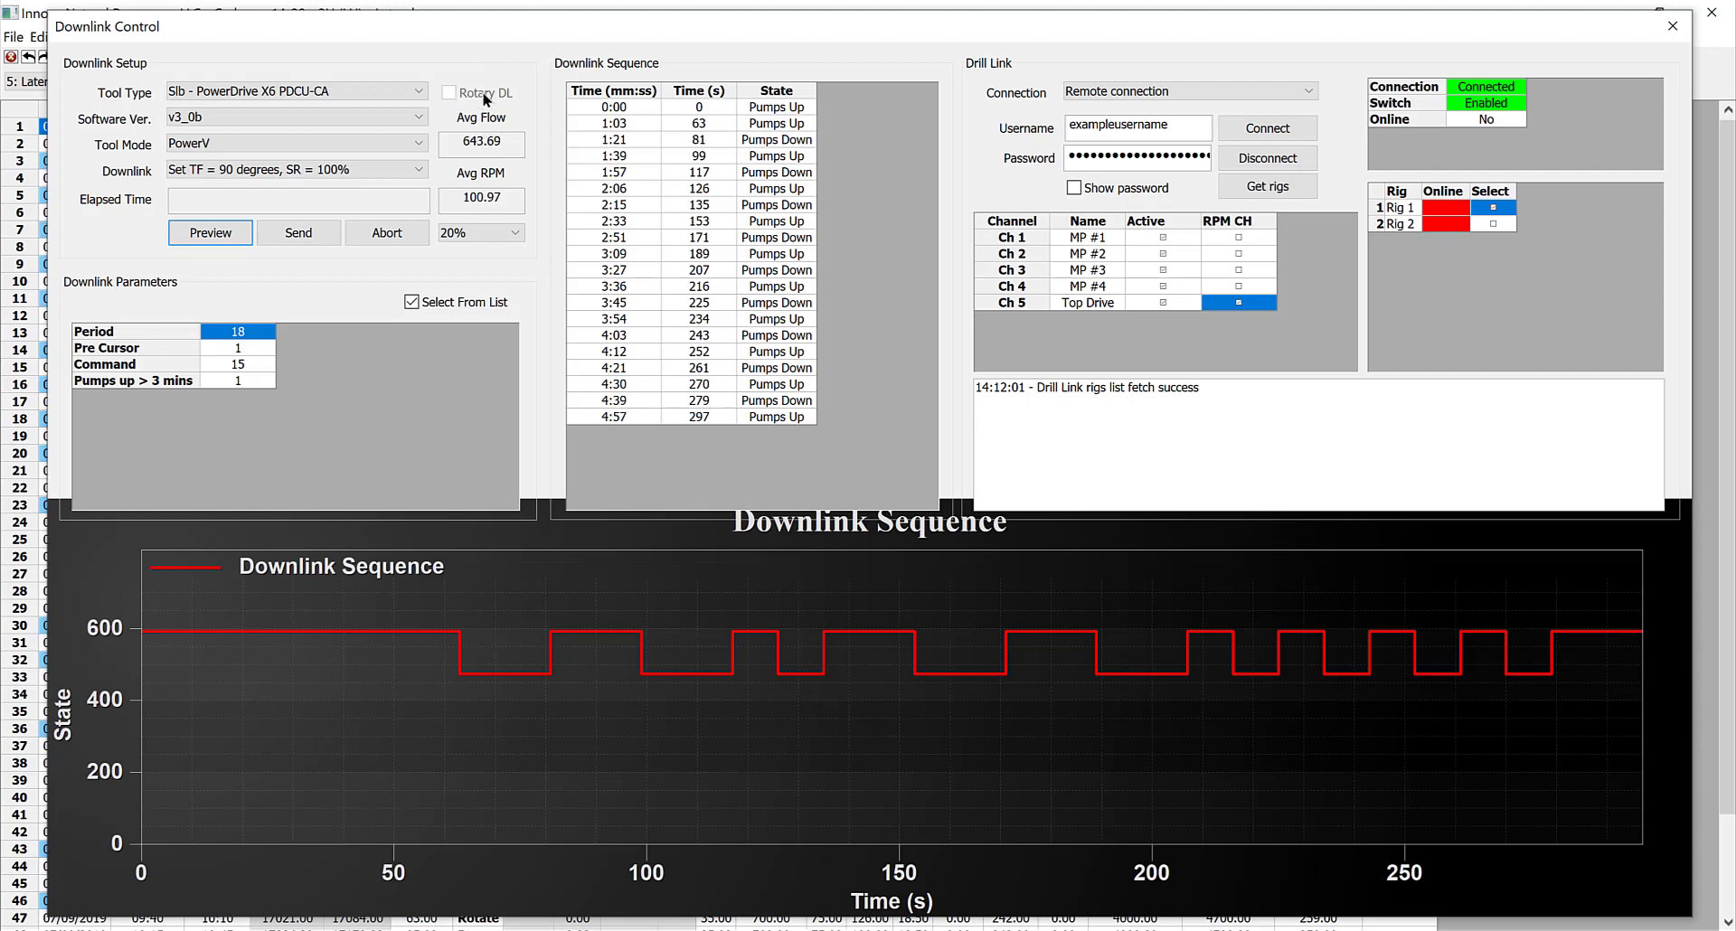
Set the downlink's flow change percentage to 40% and preview the sequence again
{"action": "left_click", "coordinate": [491, 235]}
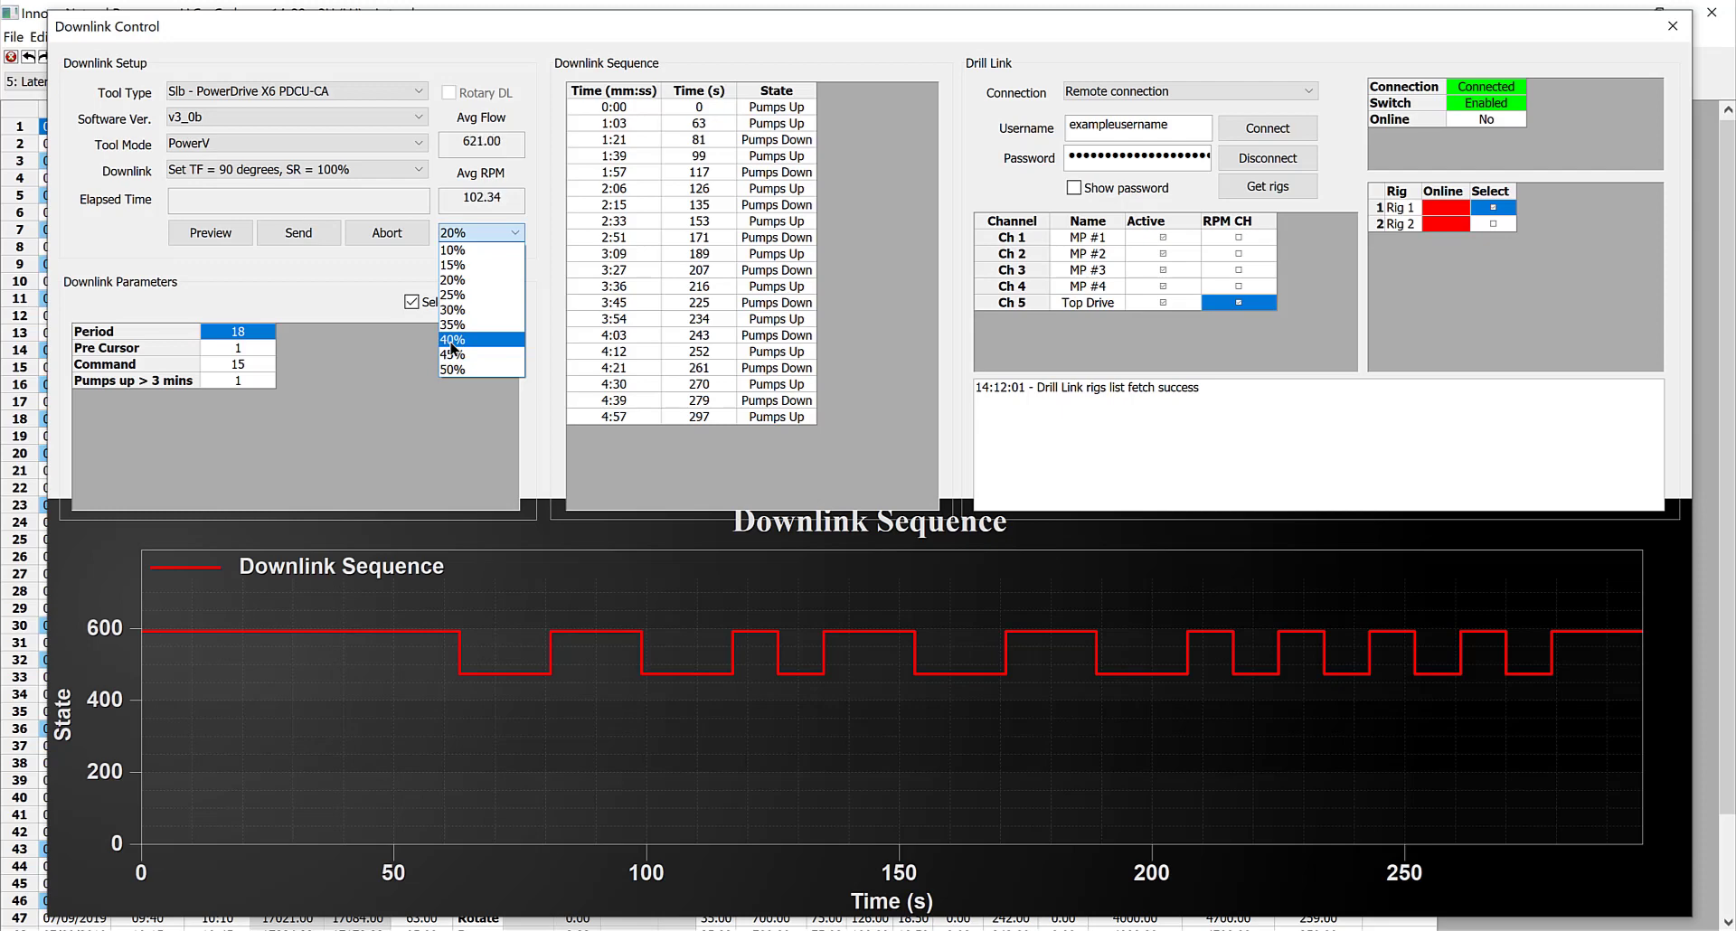
{"action": "left_click", "coordinate": [450, 341]}
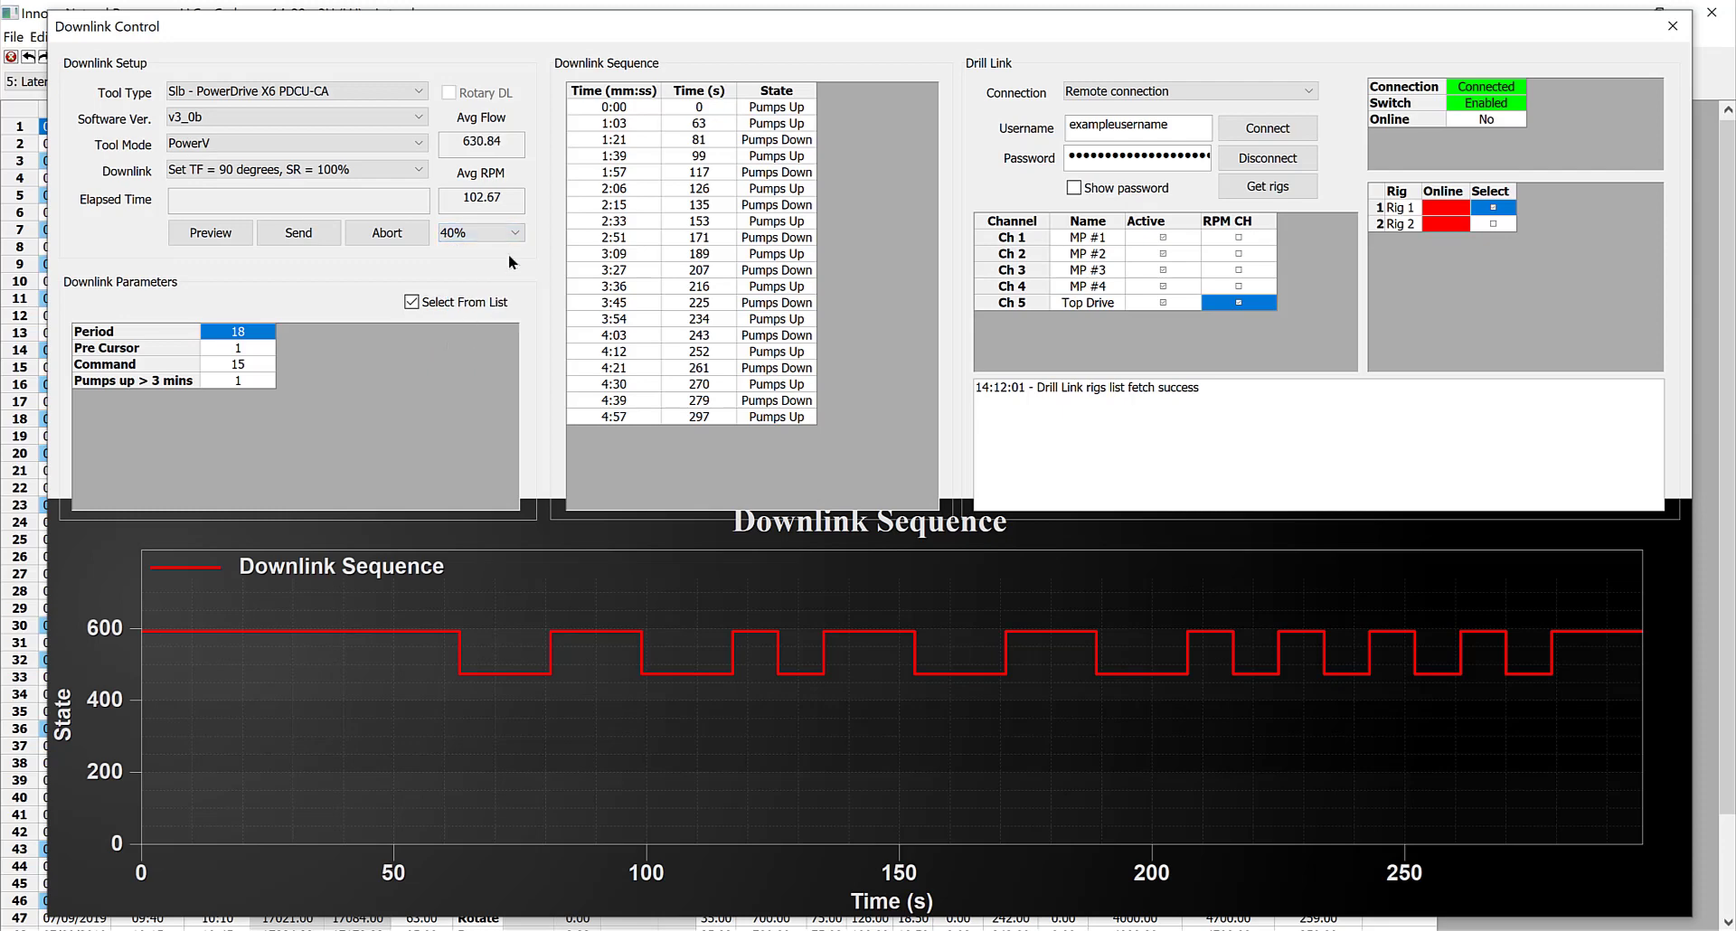
{"action": "left_click", "coordinate": [226, 235]}
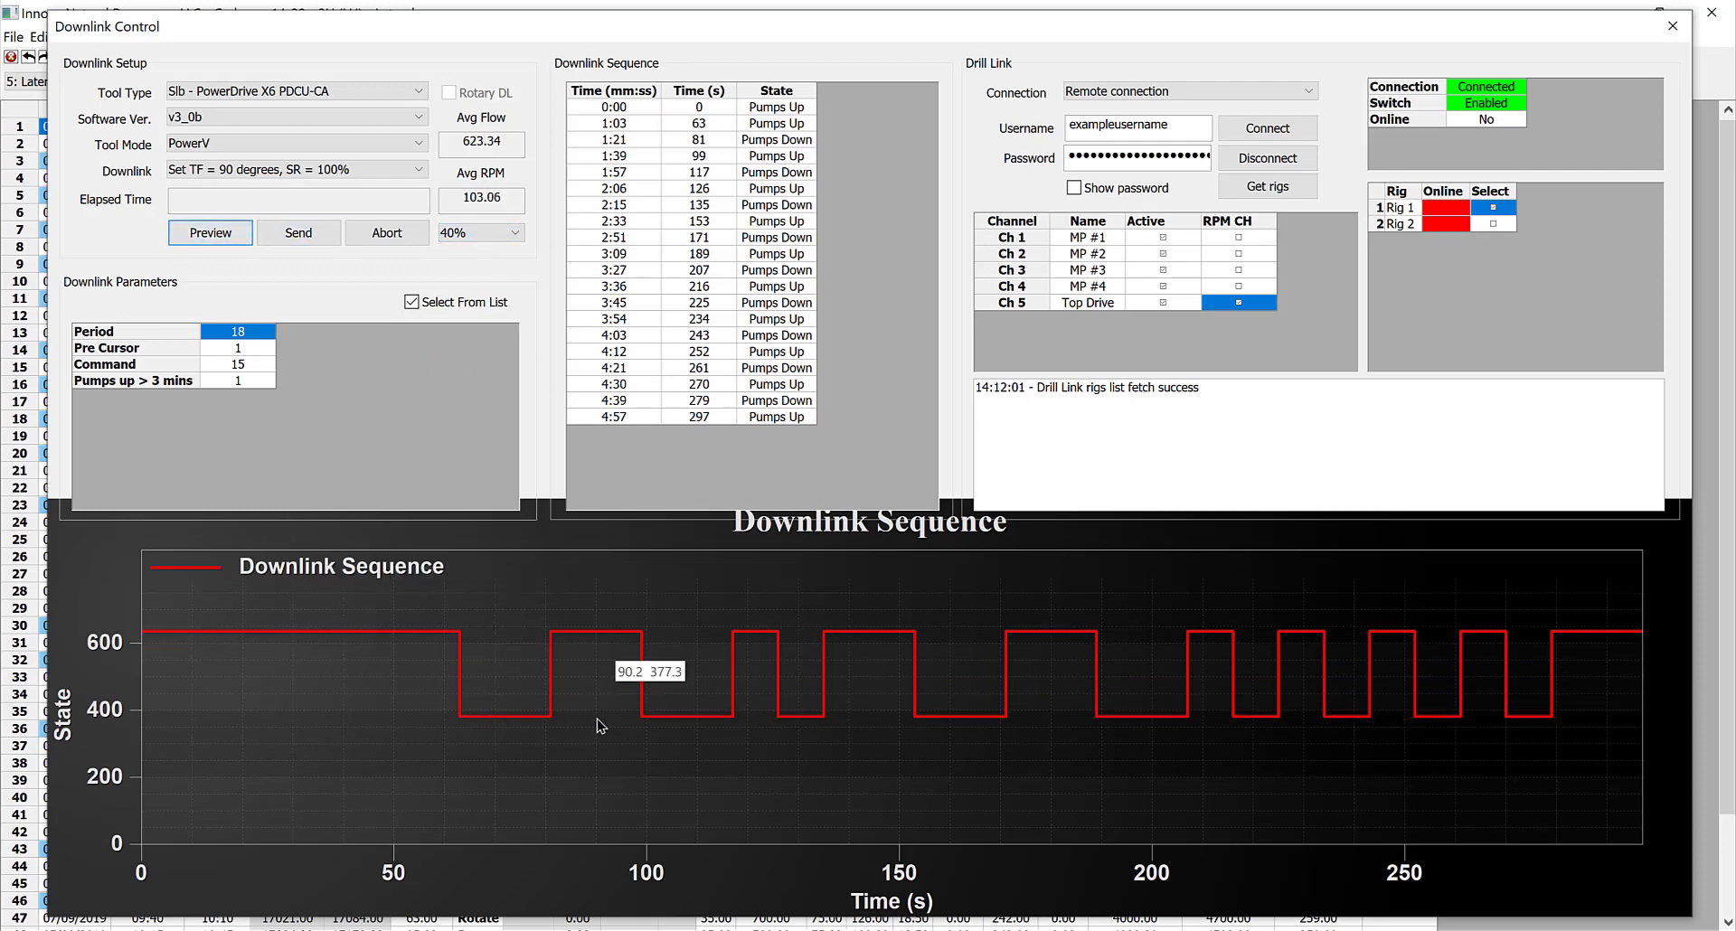
Set the flow change percentage to 20% and send the downlink, approving the confirmation
{"action": "left_click", "coordinate": [480, 233]}
{"action": "left_click", "coordinate": [486, 281]}
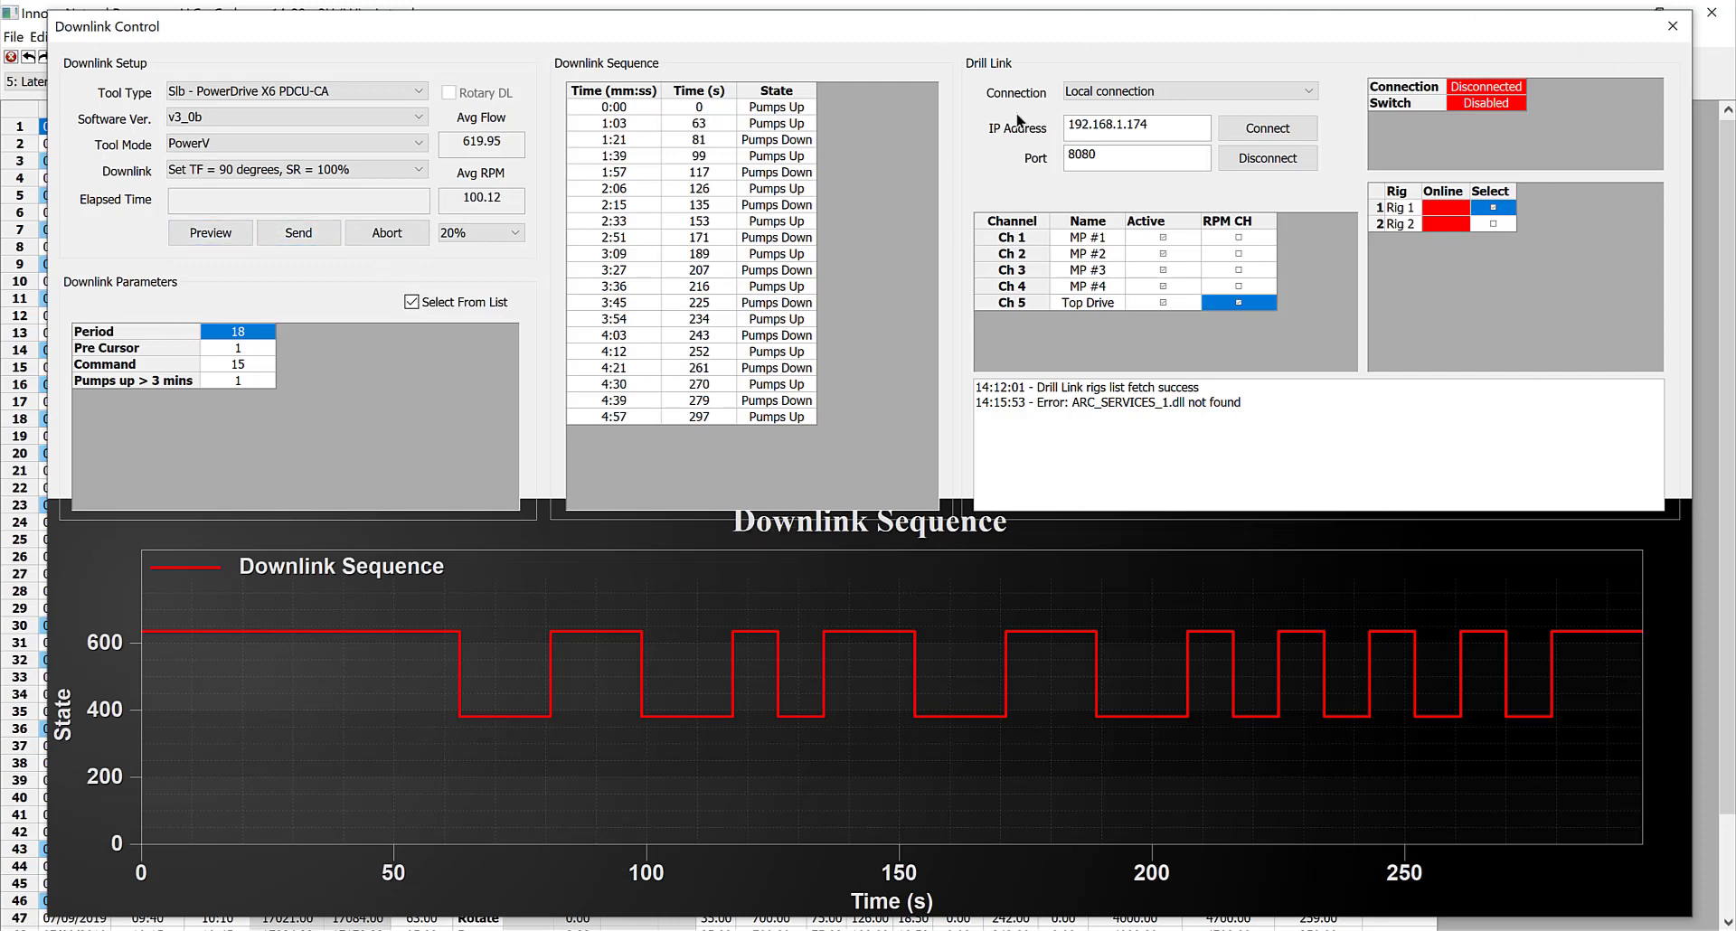
{"action": "left_click", "coordinate": [302, 235]}
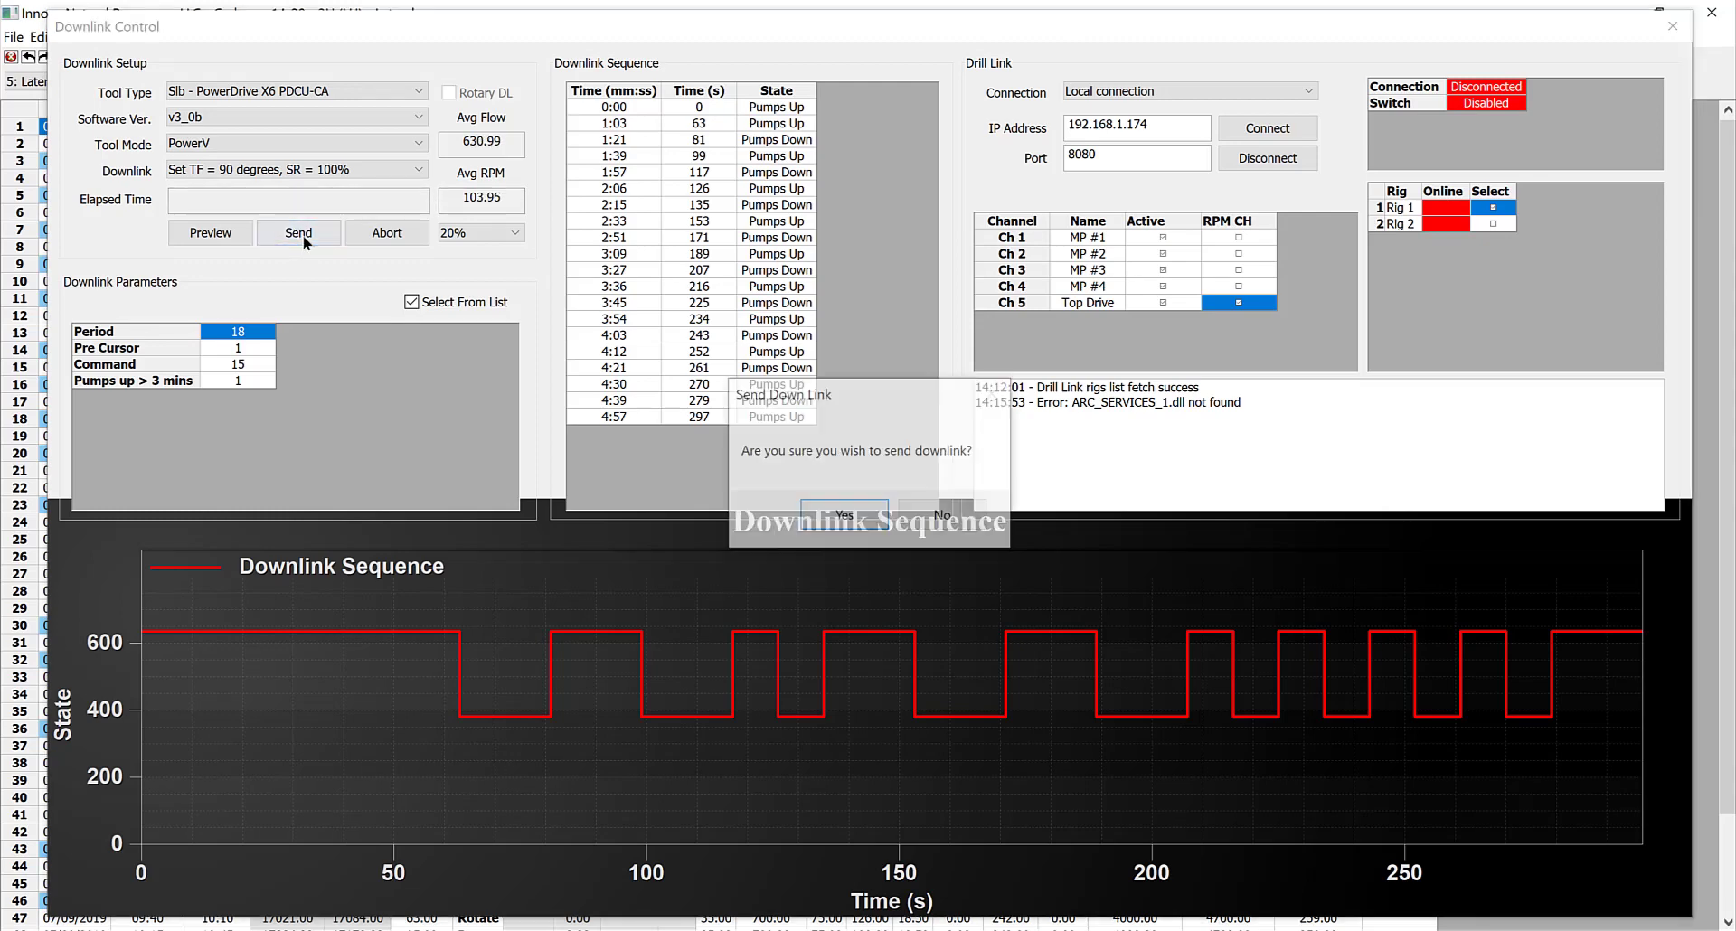
{"action": "left_click", "coordinate": [850, 514]}
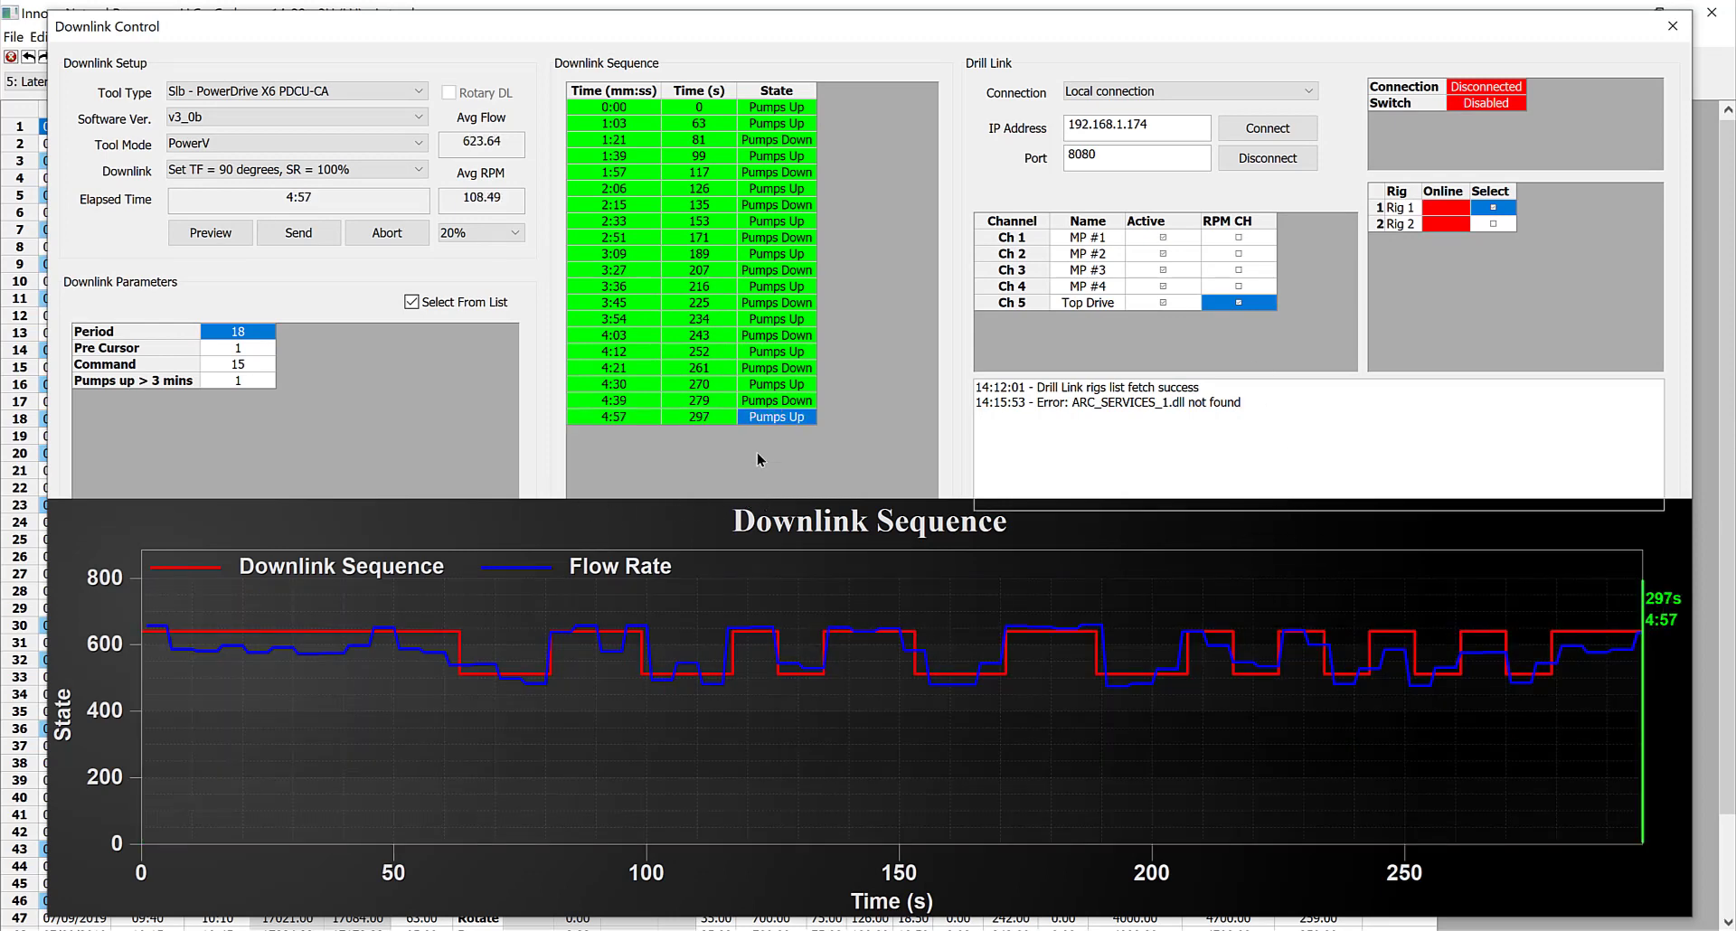
Choose the downlink "Set TF = 270 degrees, SR = 75%" and preview its sequence
{"action": "left_click", "coordinate": [217, 233]}
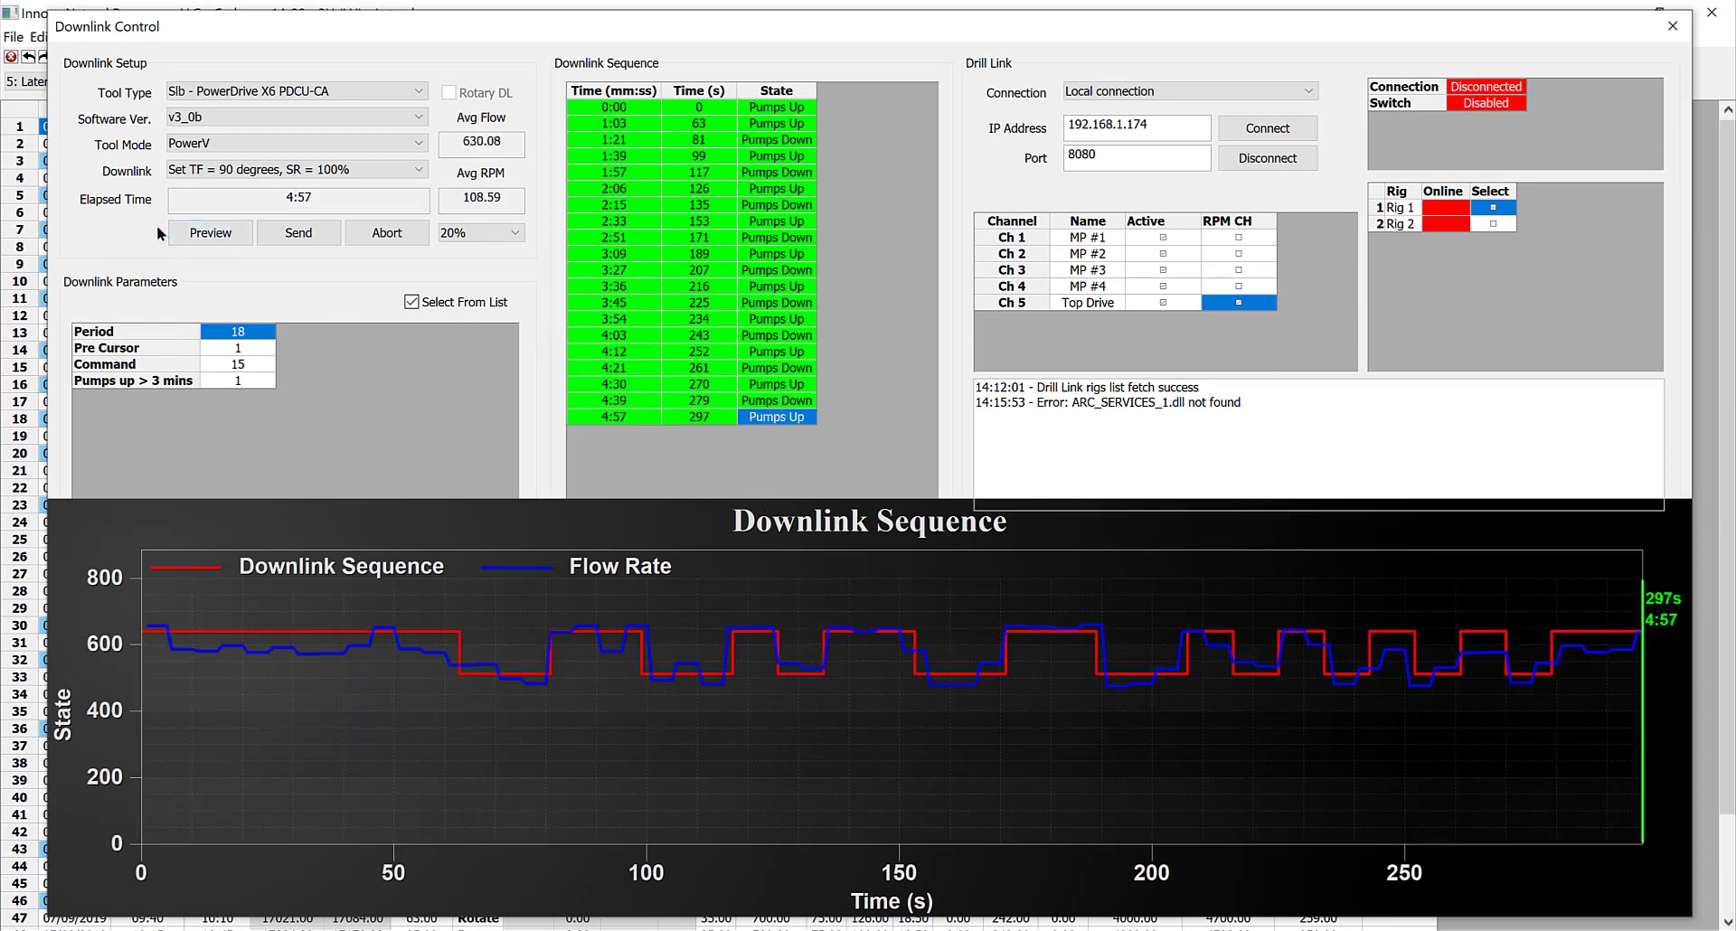
{"action": "left_click", "coordinate": [334, 170]}
{"action": "left_click", "coordinate": [262, 485]}
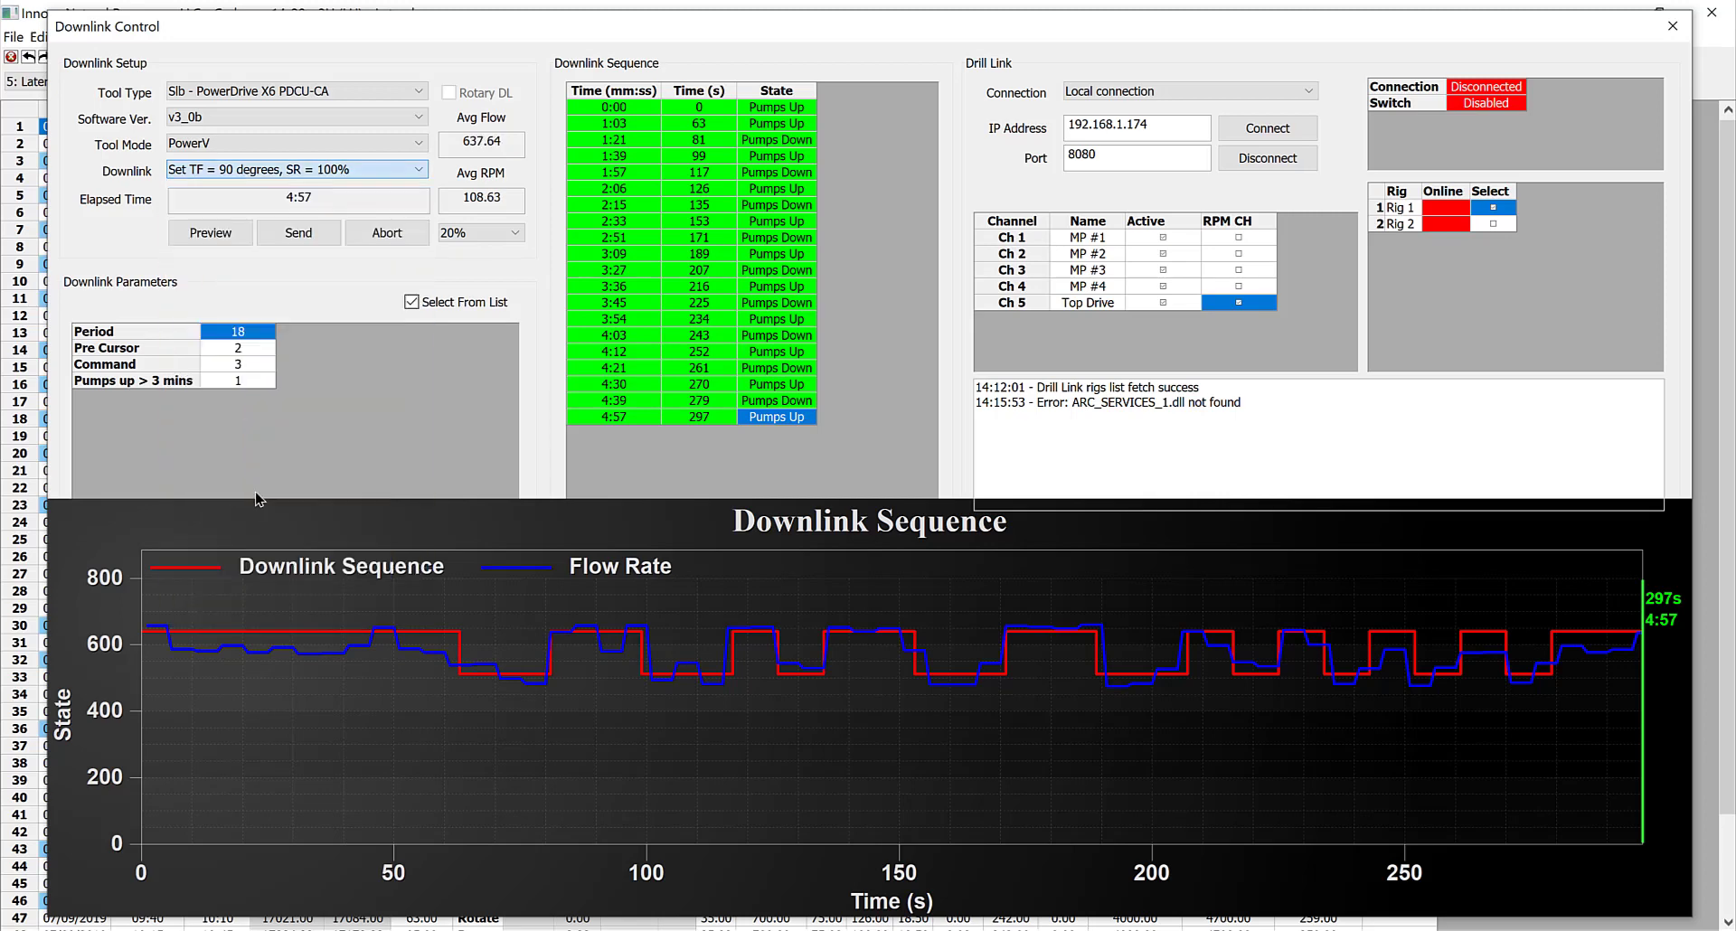
{"action": "left_click", "coordinate": [210, 237]}
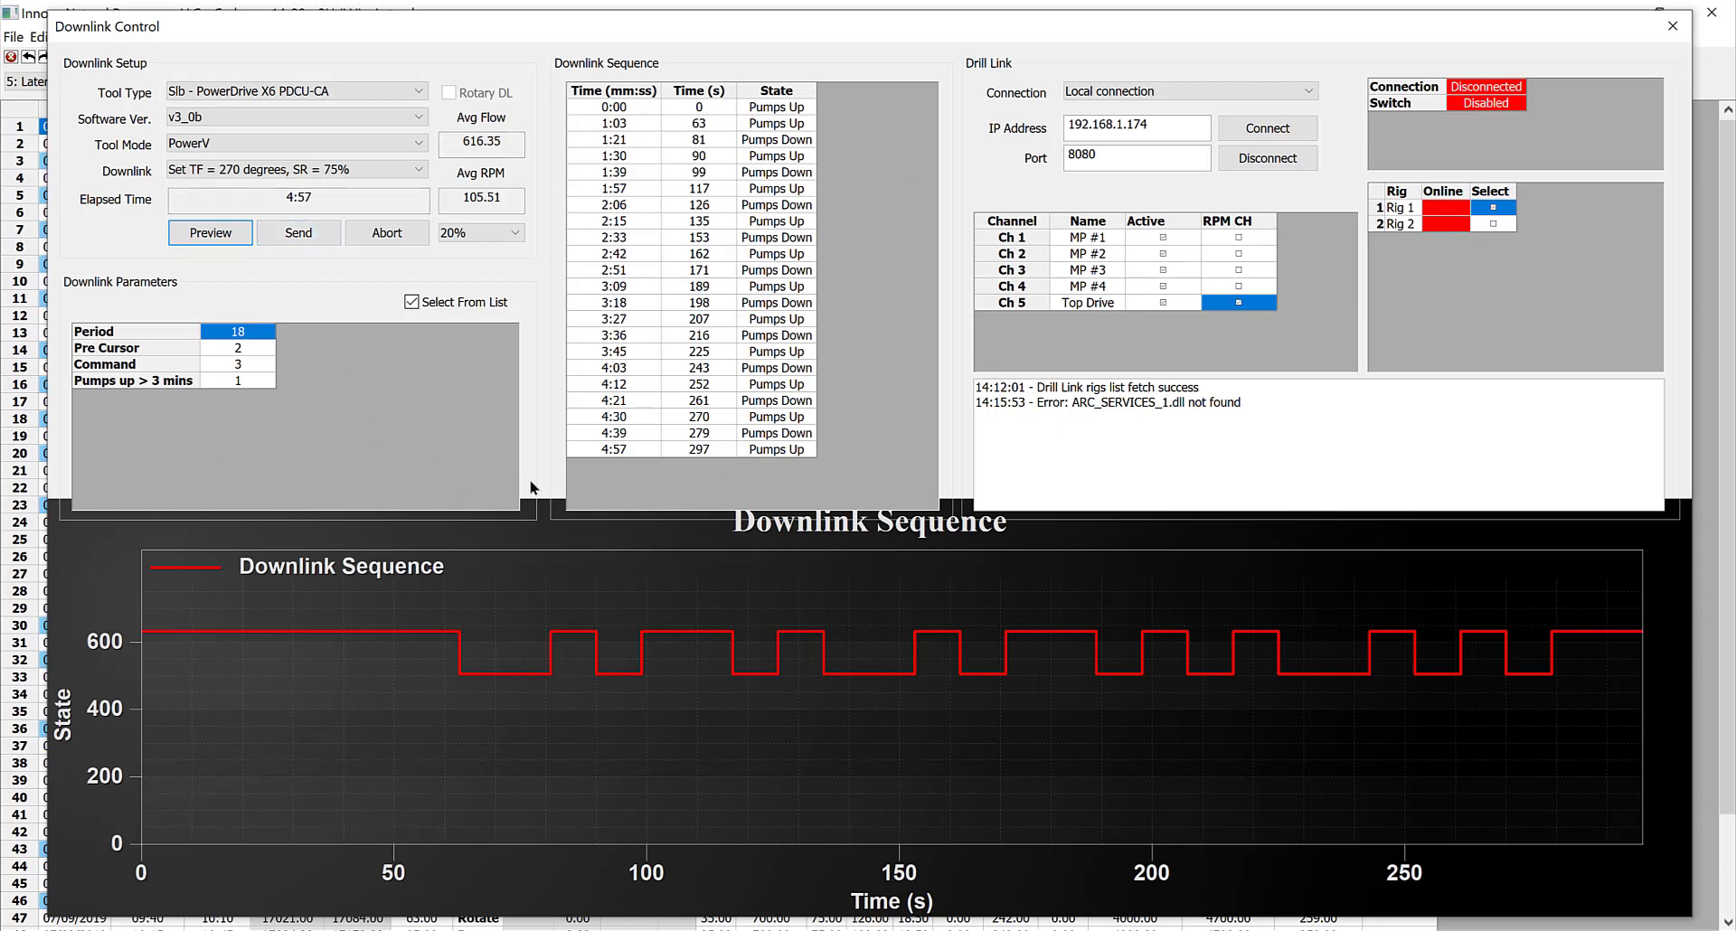
Disconnect the Drill Link and close the Downlink Control window
{"action": "left_click", "coordinate": [1235, 152]}
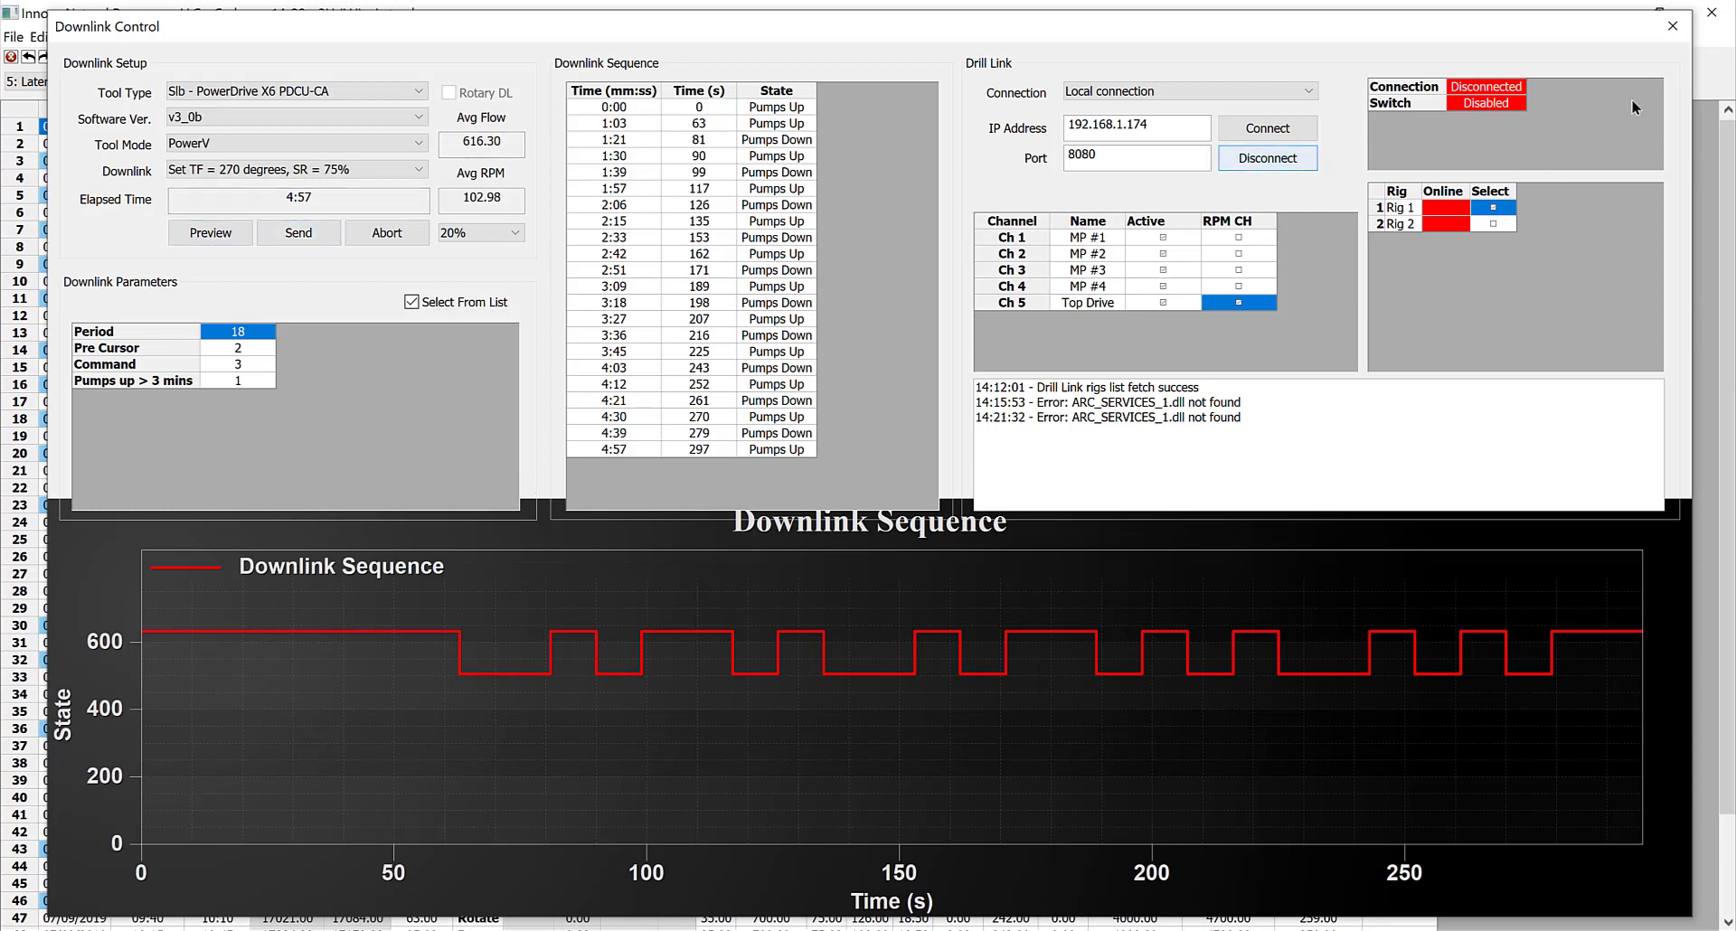
{"action": "left_click", "coordinate": [1676, 35]}
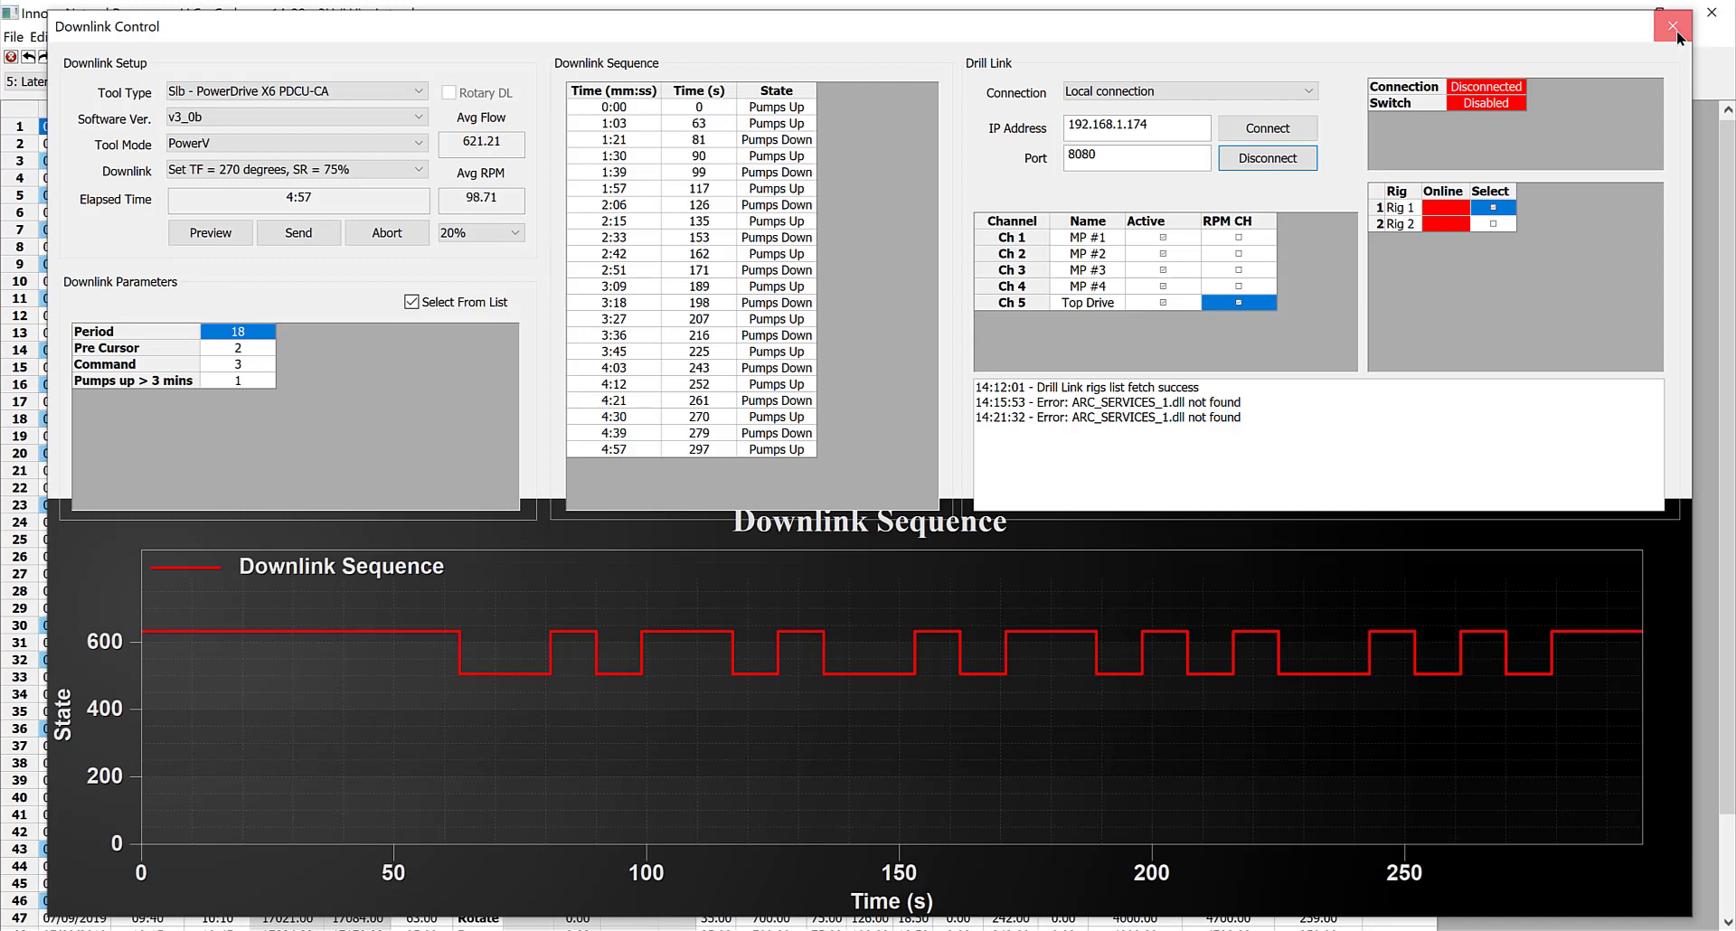